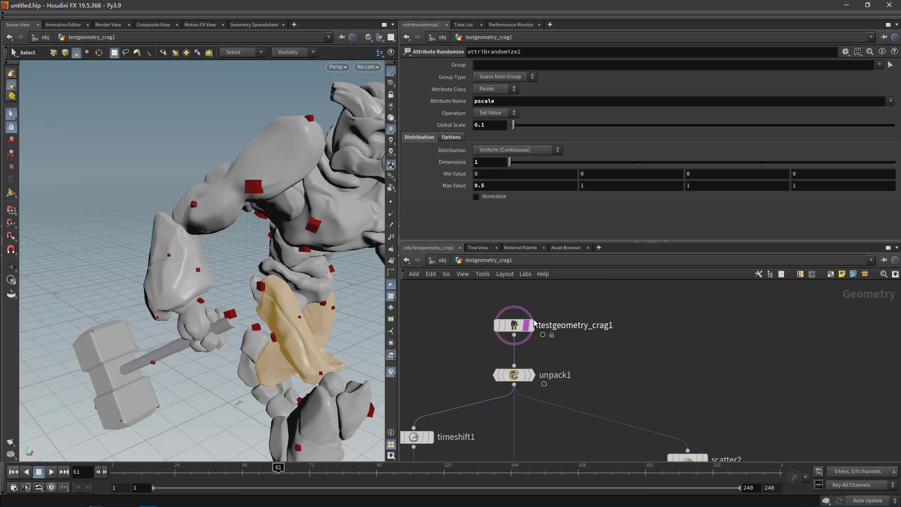
- Turn off the template overlay of testgeometry_crag1 and make that node the one displayed in the viewport
click(526, 324)
middle_drag(611, 347, 614, 306)
scroll(613, 334, down, 3)
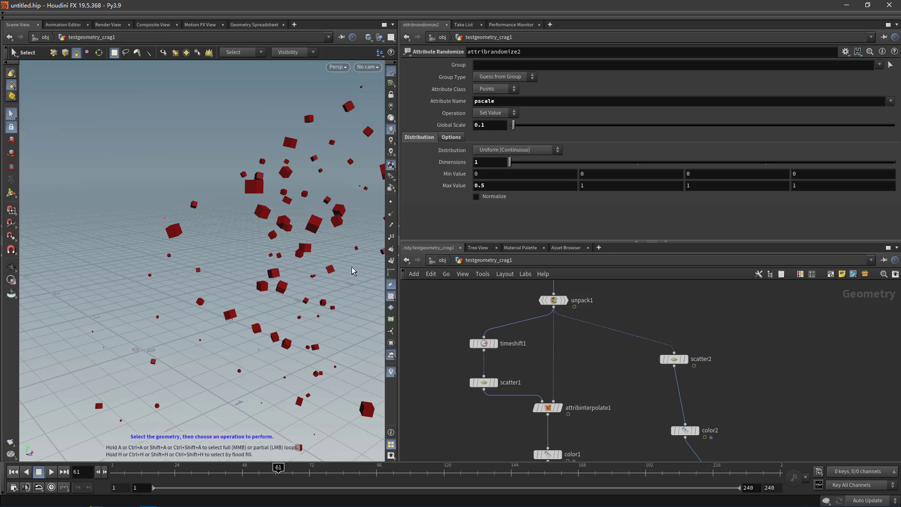
alt+right_drag(281, 254, 243, 252)
alt+middle_drag(243, 252, 194, 256)
middle_drag(620, 299, 619, 331)
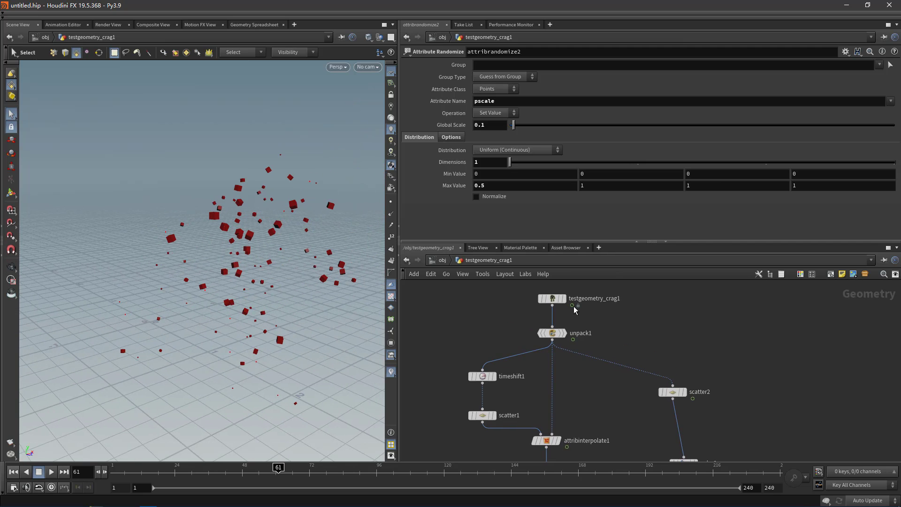
scroll(567, 304, up, 2)
click(566, 303)
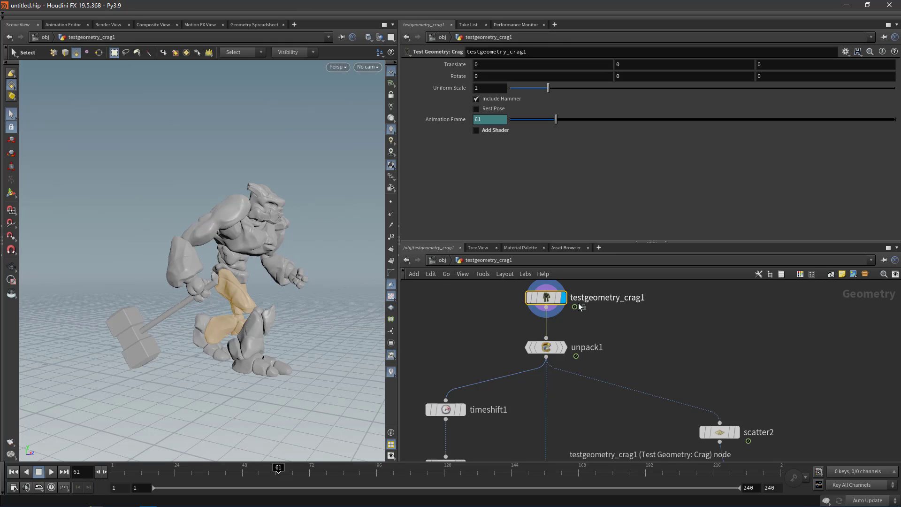
- Examine the displayed Crag character from different angles together with its Add Shader option
scroll(638, 315, down, 2)
middle_drag(653, 322, 645, 305)
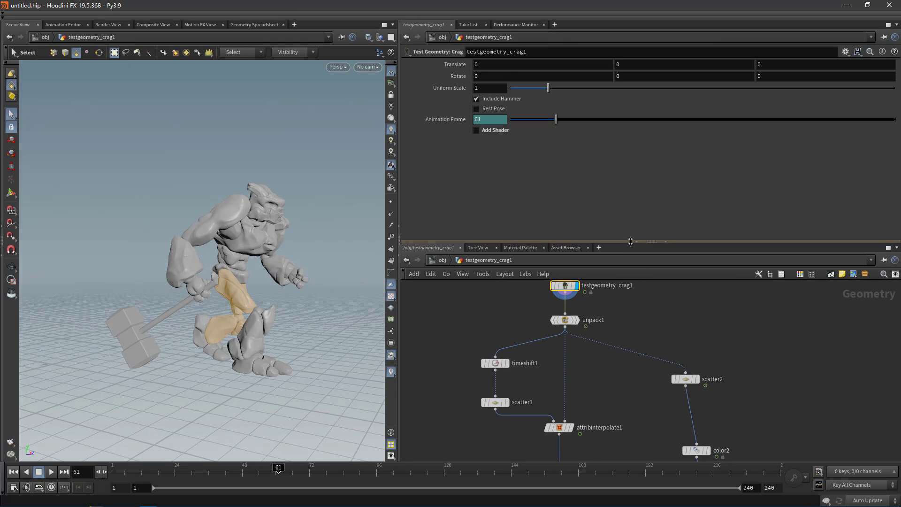
alt+middle_drag(268, 300, 244, 251)
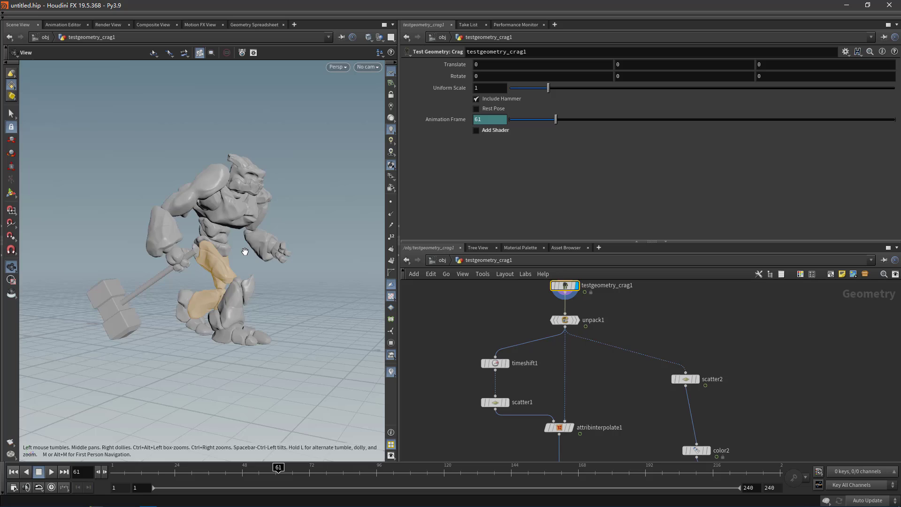
alt+drag(243, 252, 254, 277)
middle_drag(630, 312, 631, 314)
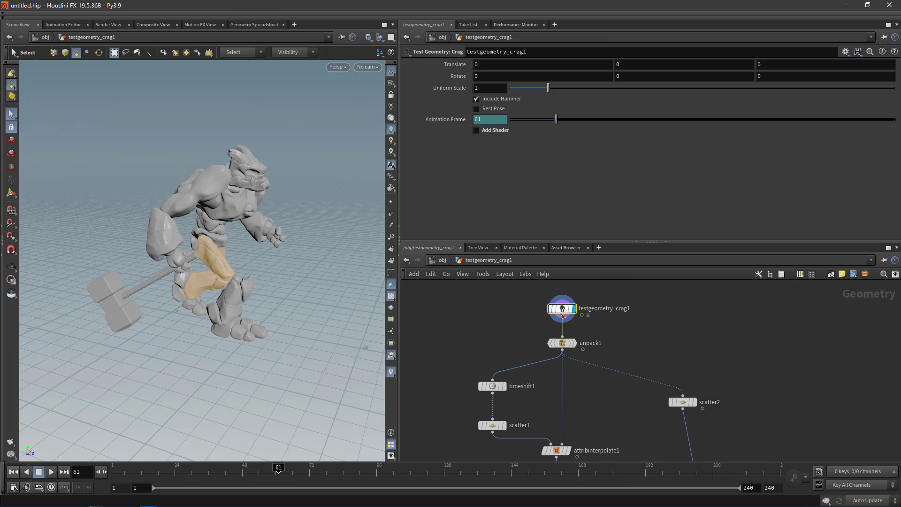
scroll(608, 314, up, 2)
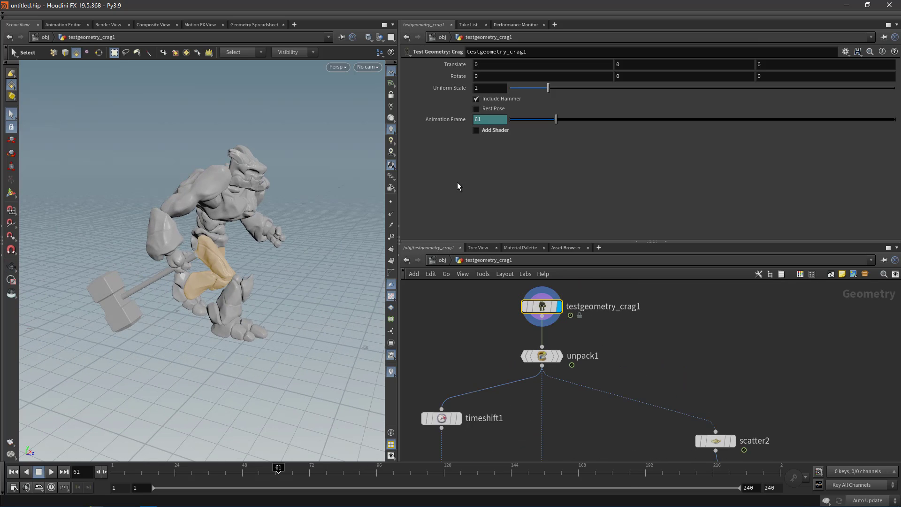
click(491, 131)
click(492, 130)
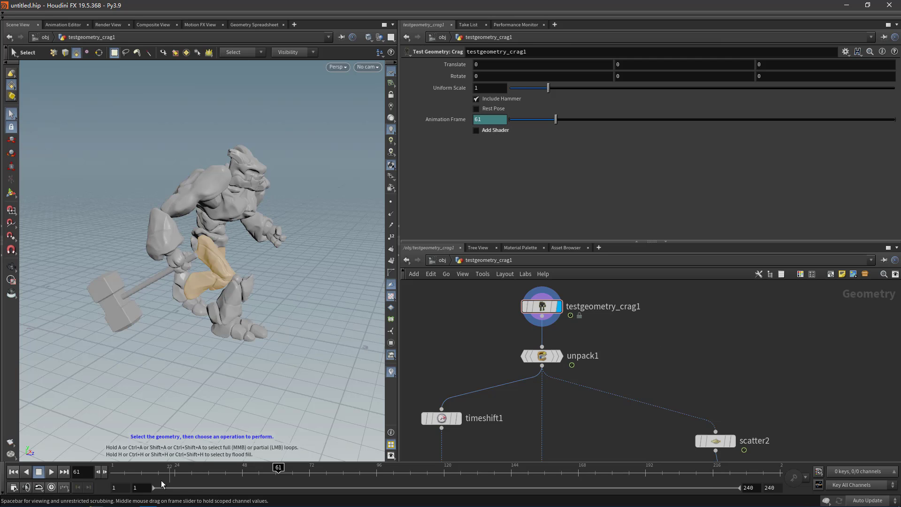
- Play the Crag character's animation from the first frame and stop it after the character has moved
drag(130, 469, 66, 471)
click(51, 471)
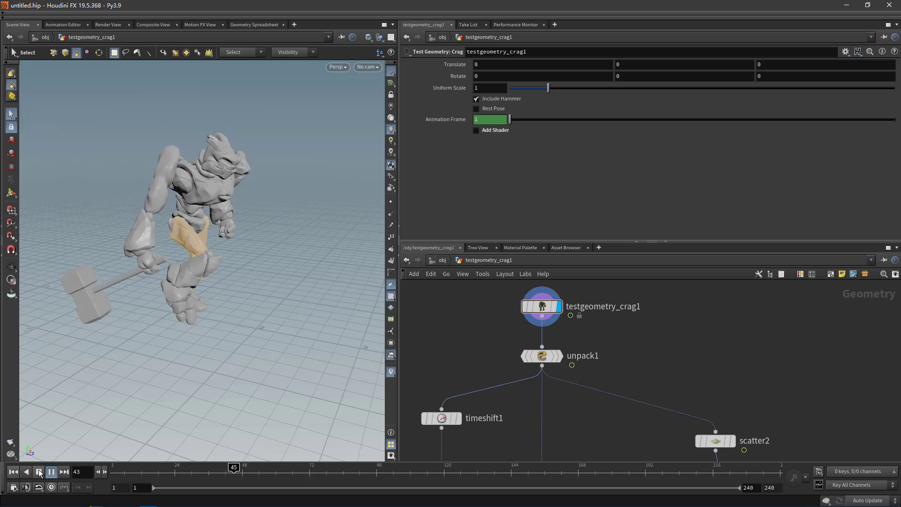
click(38, 471)
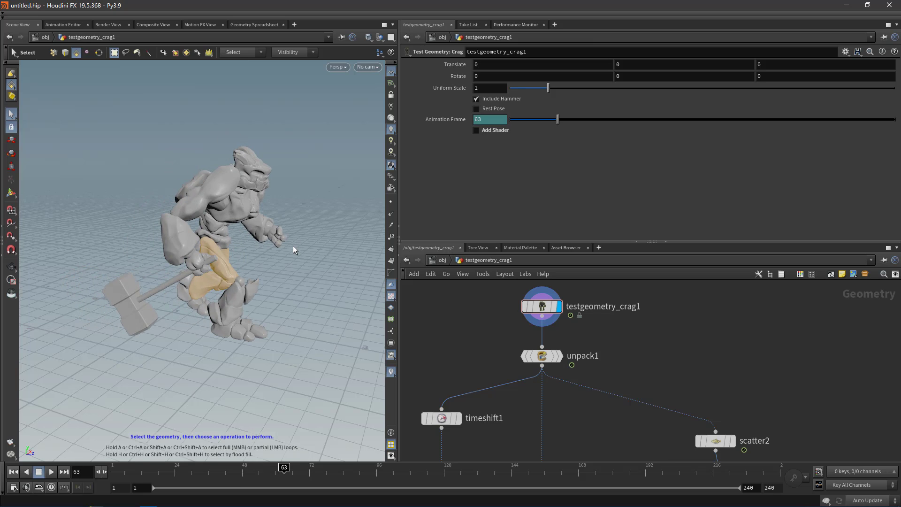
- Display the unpack1 node's output and examine the unpacked character geometry
click(559, 355)
middle_drag(590, 358, 573, 322)
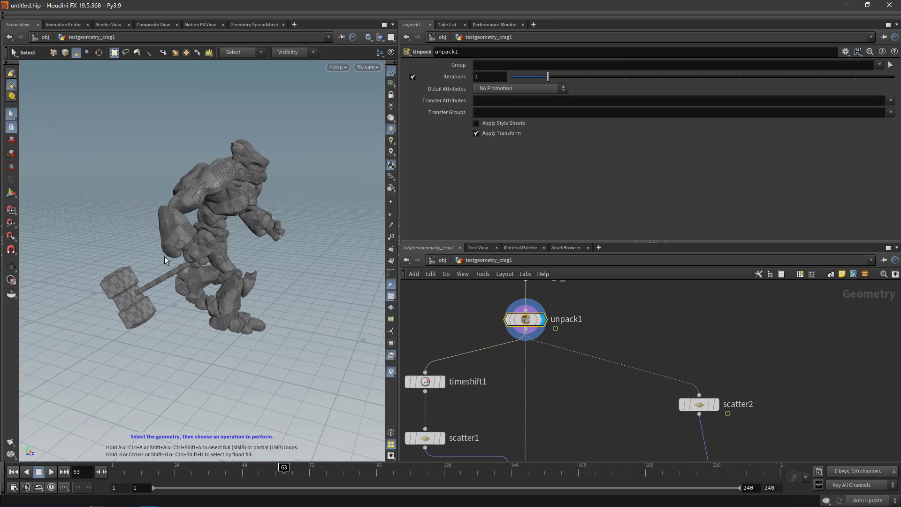
alt+middle_drag(164, 256, 115, 246)
alt+drag(200, 274, 165, 241)
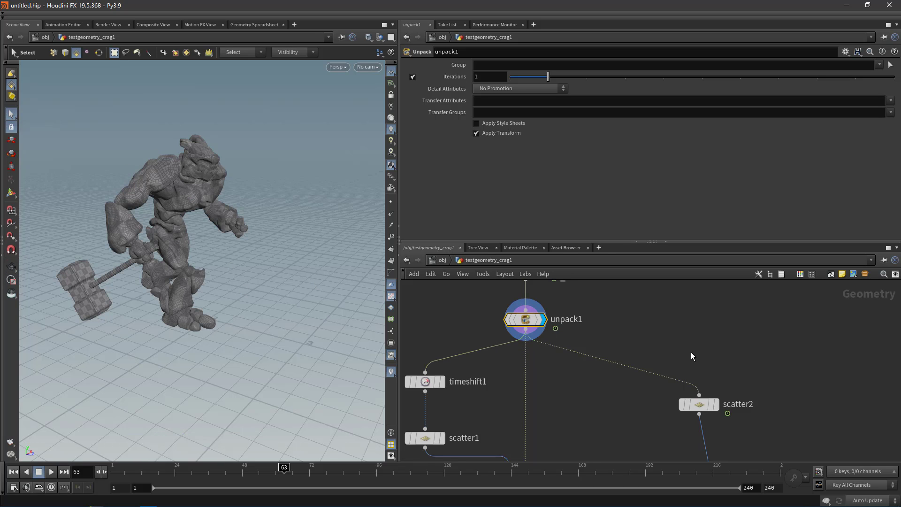
- Display scatter2, reposition its node directly above color2 in the network, and show its scattering options
middle_drag(691, 352, 608, 326)
click(617, 379)
drag(617, 381, 634, 368)
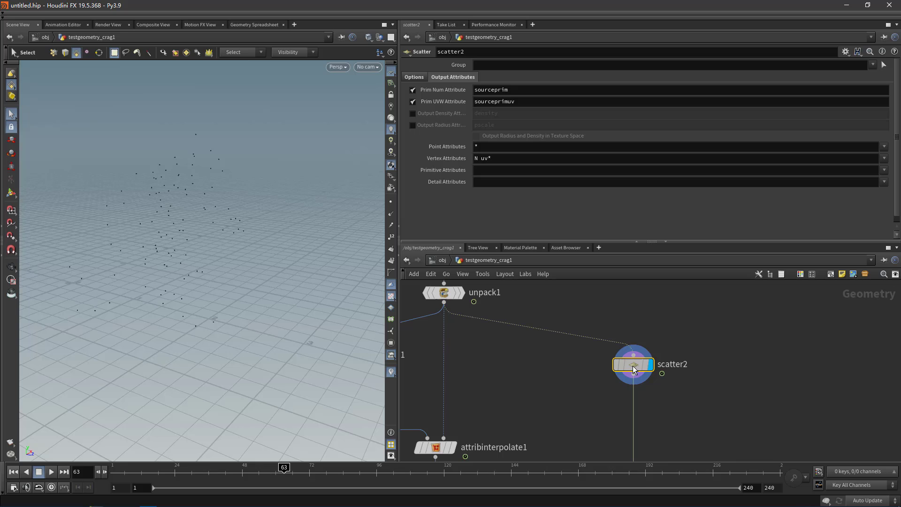
click(410, 77)
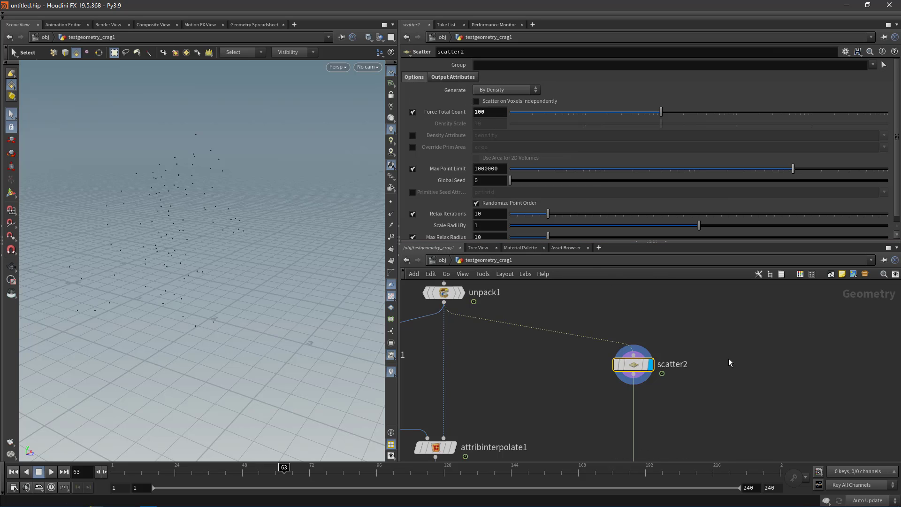
- Display the color2 node's points and switch the viewport's reference grid off and back on
middle_drag(716, 349, 668, 272)
middle_drag(663, 335, 642, 305)
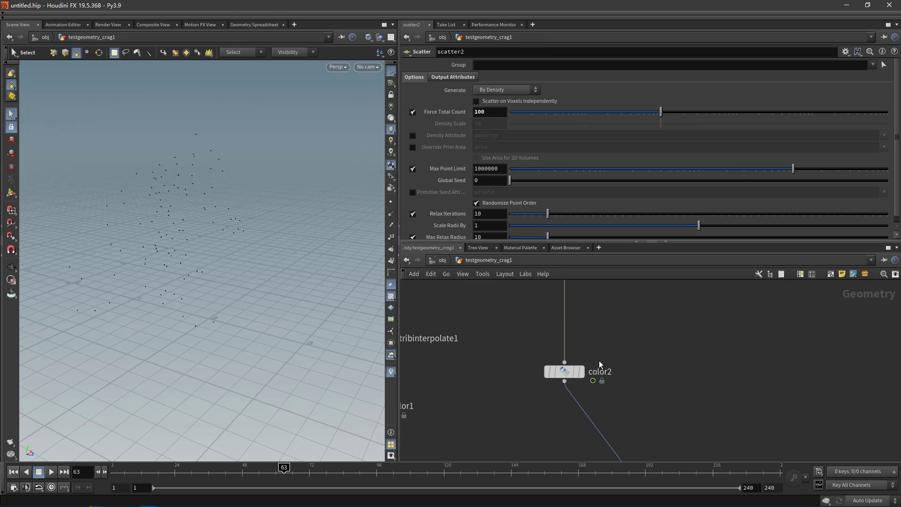
click(581, 371)
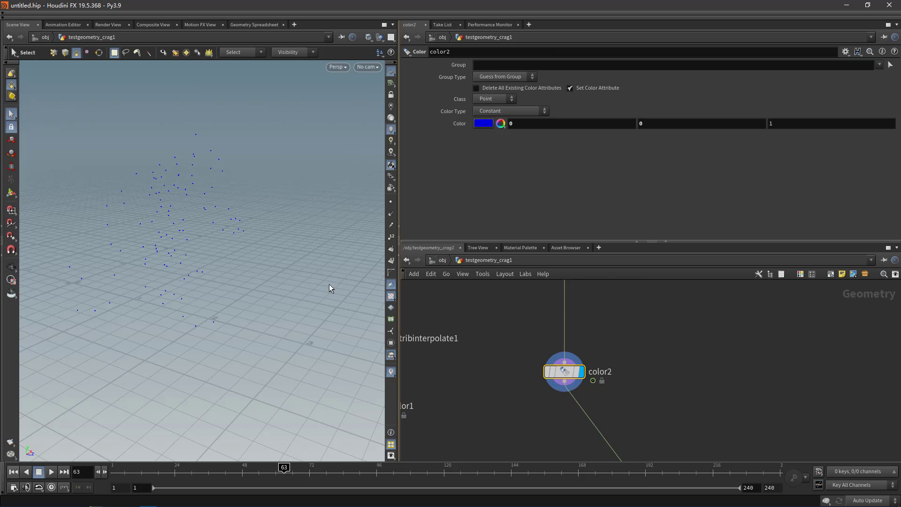
click(390, 71)
middle_drag(705, 371, 661, 265)
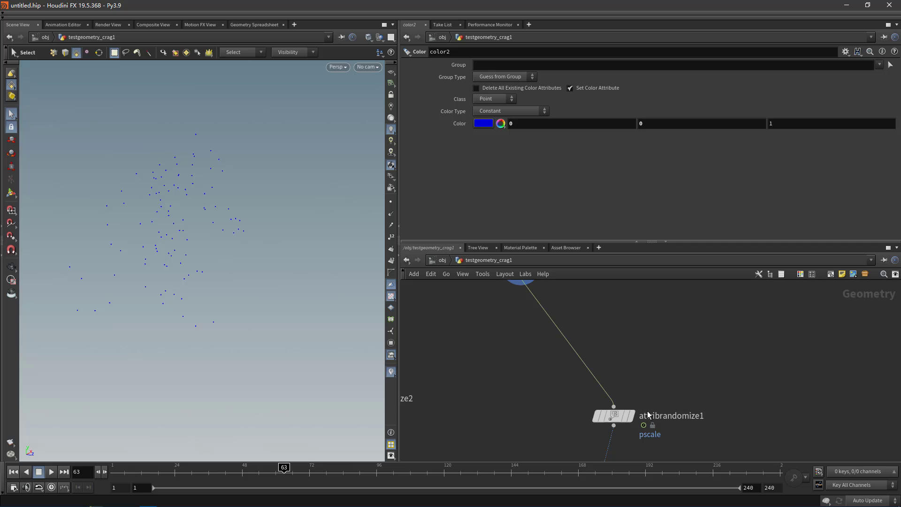
click(389, 84)
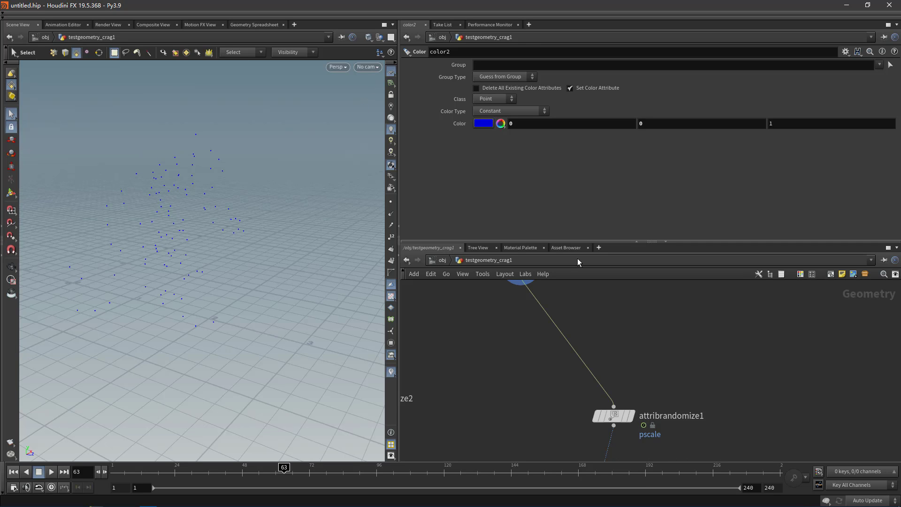
- Inspect attribrandomize1 and its pscale attribute name, and display the box1 geometry used for copying
click(623, 417)
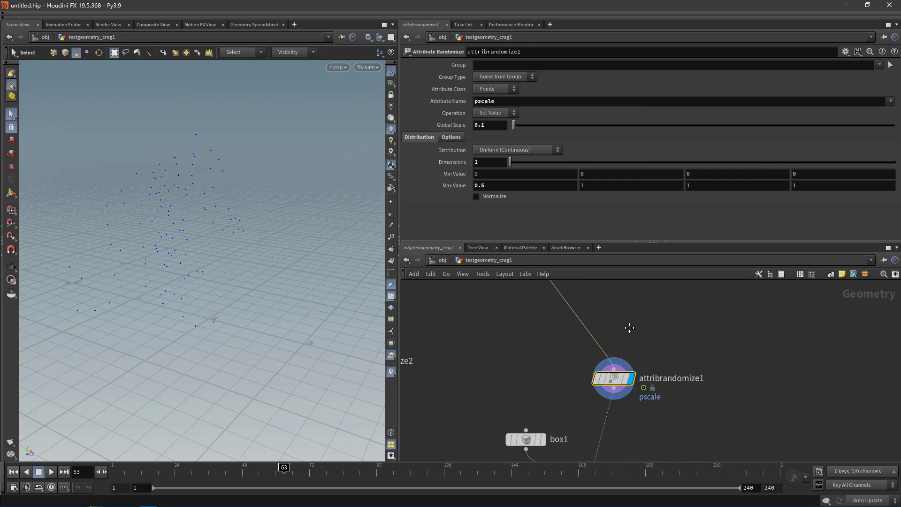
click(515, 102)
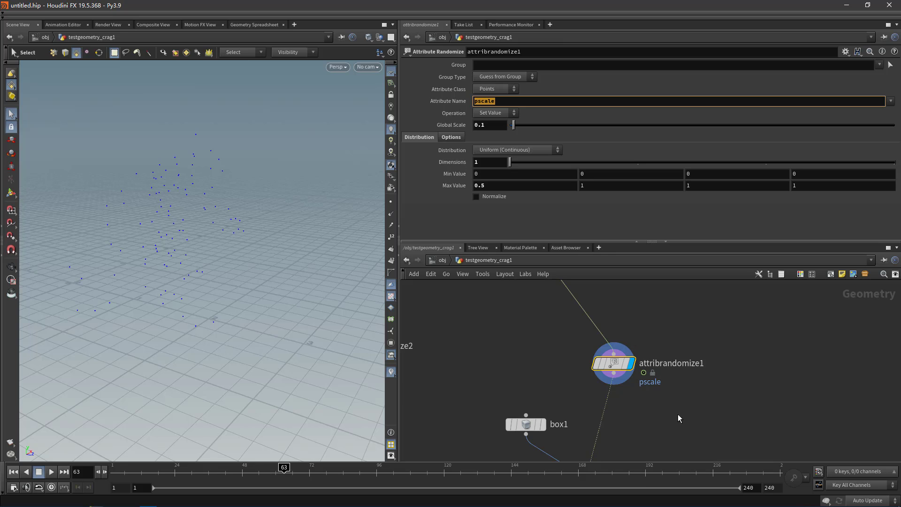
middle_drag(677, 413, 688, 323)
click(553, 336)
click(520, 335)
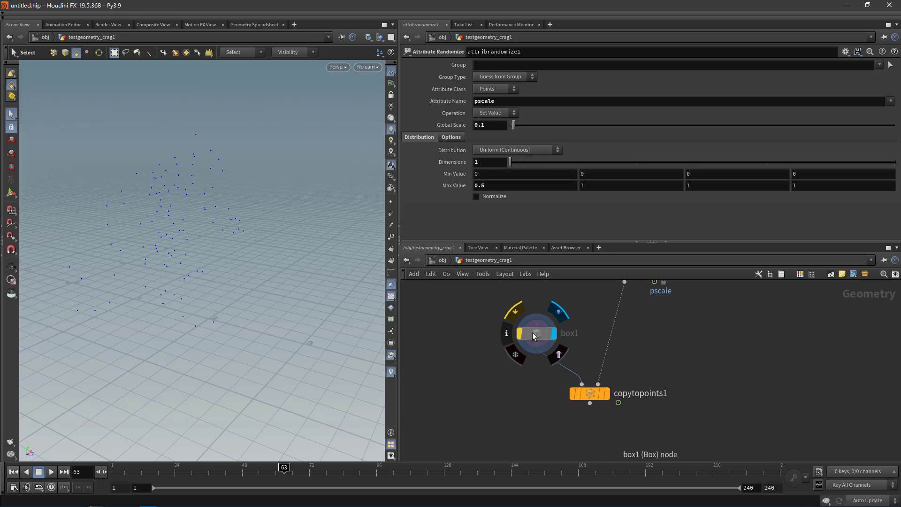
click(520, 334)
click(533, 334)
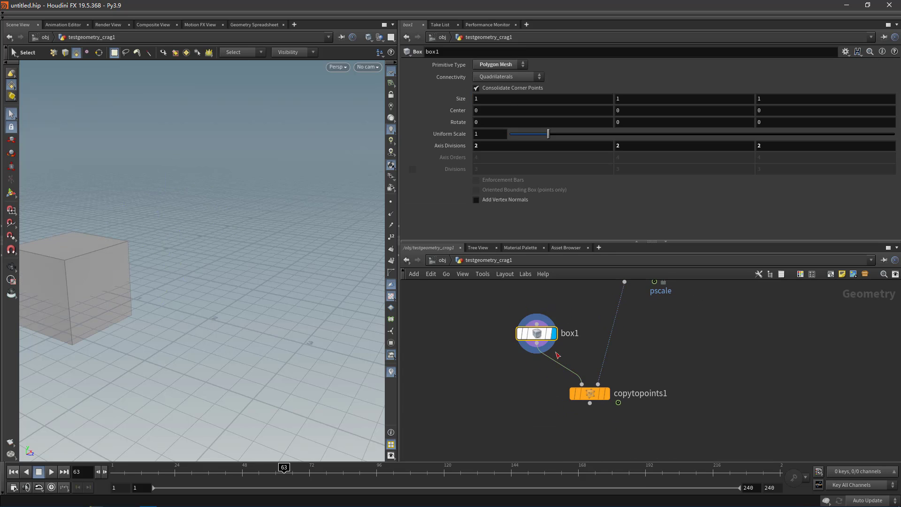
- Display copytopoints1 and play the copied boxes' animation from frame 1, stopping it partway
click(606, 394)
click(113, 471)
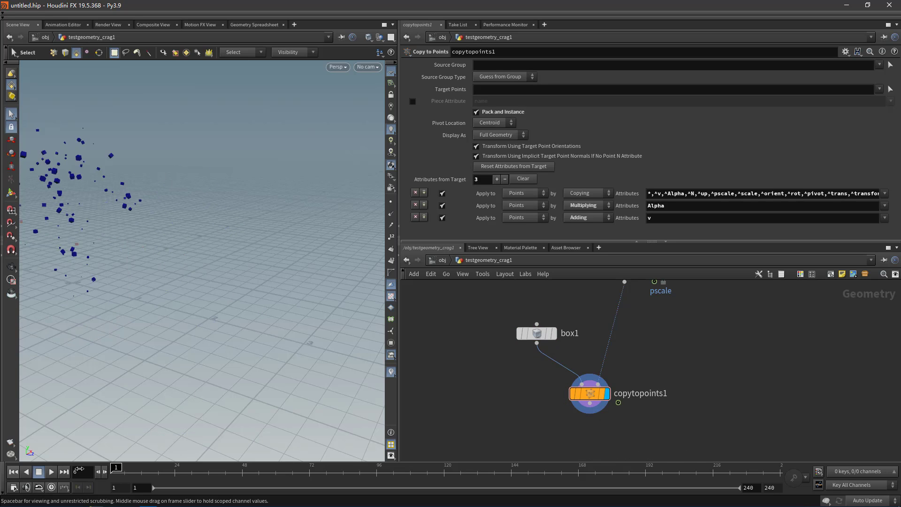
click(51, 471)
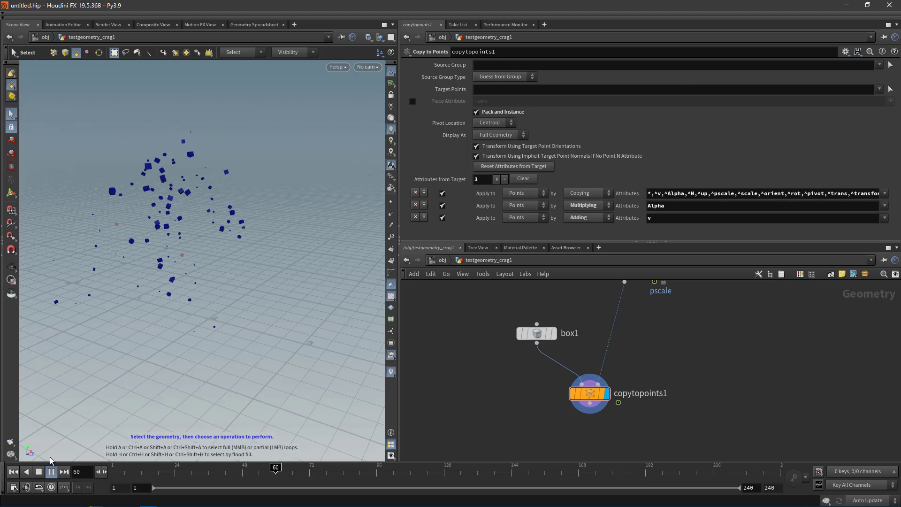
click(39, 471)
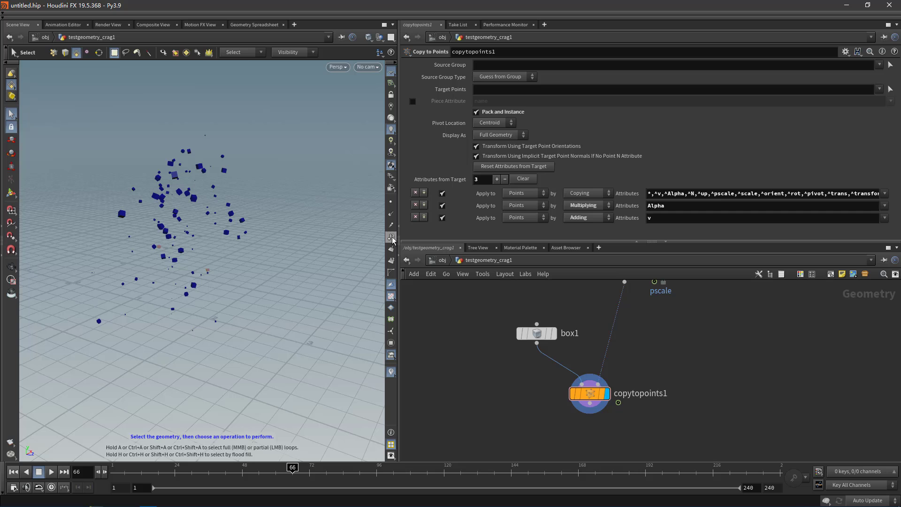
- Turn on point numbers in the viewport and scrub the timeline from the start to frame 60 to follow the boxes
click(391, 238)
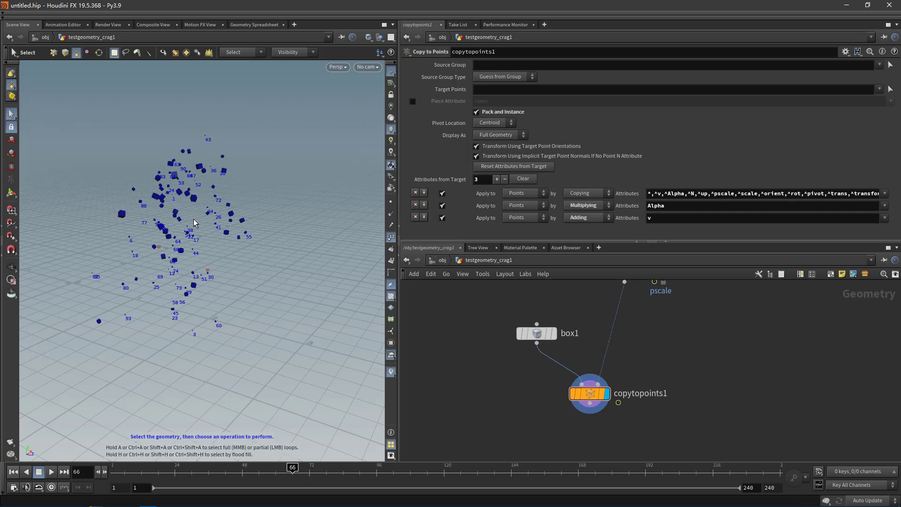
key(Escape)
right_drag(216, 235, 263, 181)
key(s)
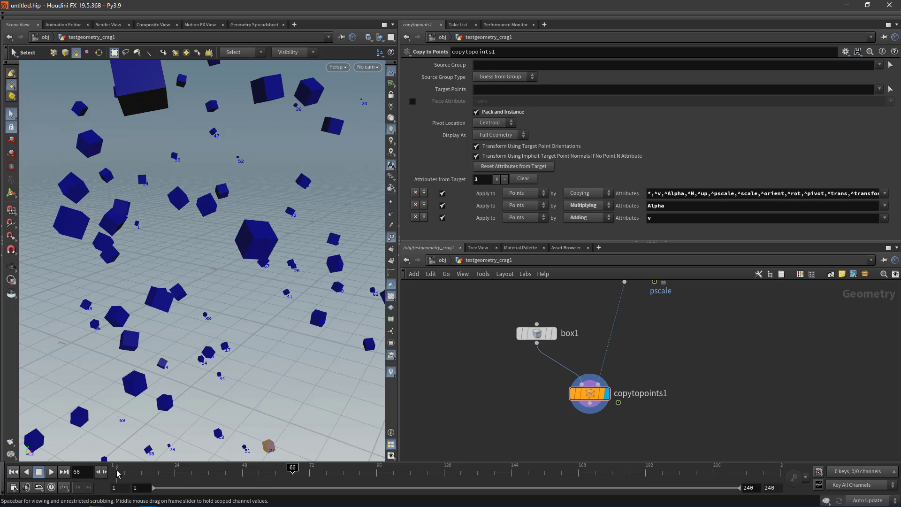
click(118, 470)
drag(118, 468, 276, 469)
scroll(201, 328, down, 8)
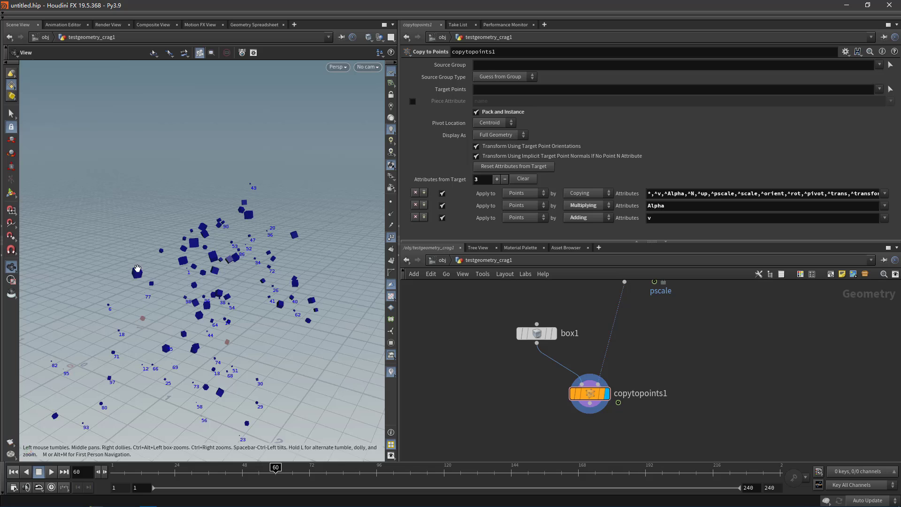
- Play the numbered boxes' animation from the first frame, stop it, and return to frame 1
click(13, 472)
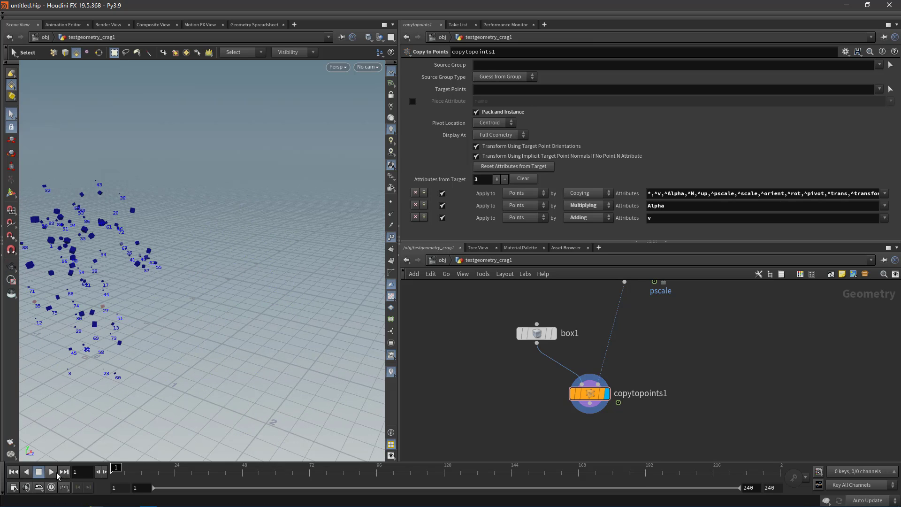
click(51, 471)
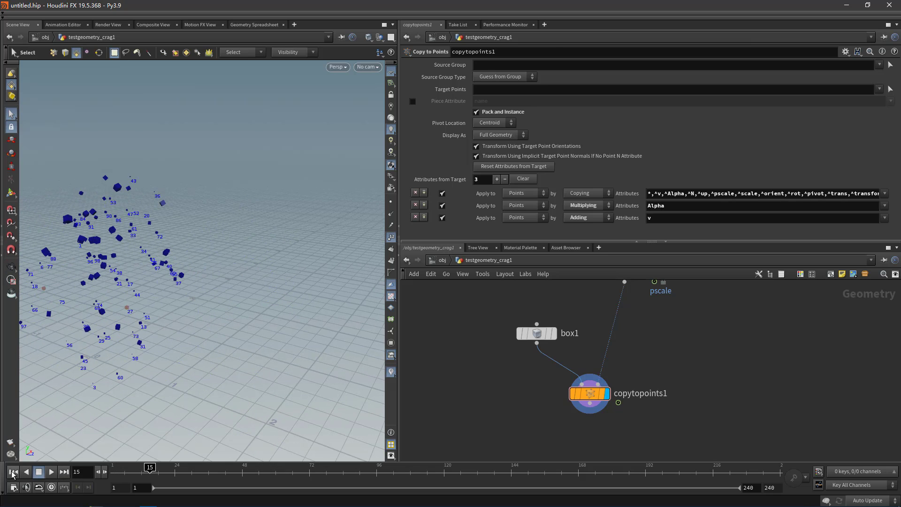
click(55, 473)
click(39, 473)
click(11, 472)
- Template testgeometry_crag1 so the character appears together with the copied boxes, framed closely in the viewport
scroll(506, 346, down, 1)
scroll(506, 348, down, 3)
middle_drag(605, 286, 637, 424)
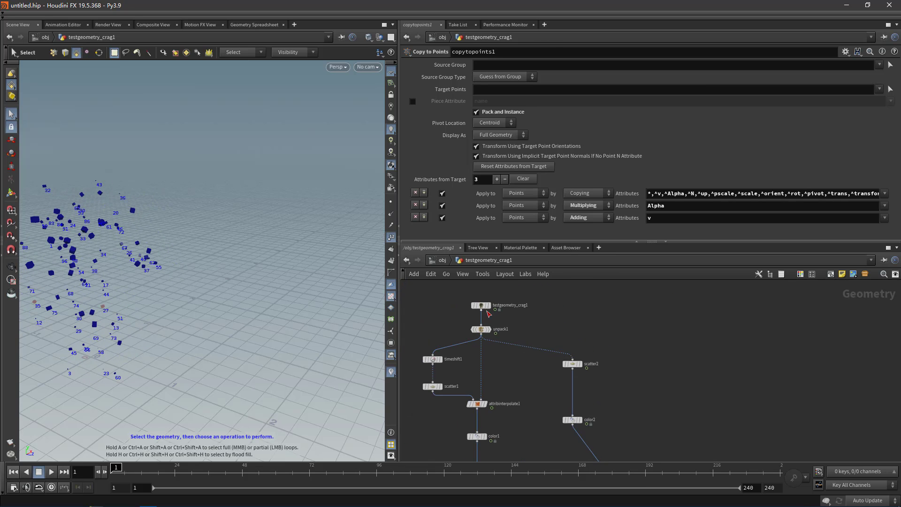
scroll(487, 310, up, 4)
click(487, 300)
alt+right_drag(185, 279, 304, 260)
scroll(305, 260, down, 3)
key(s)
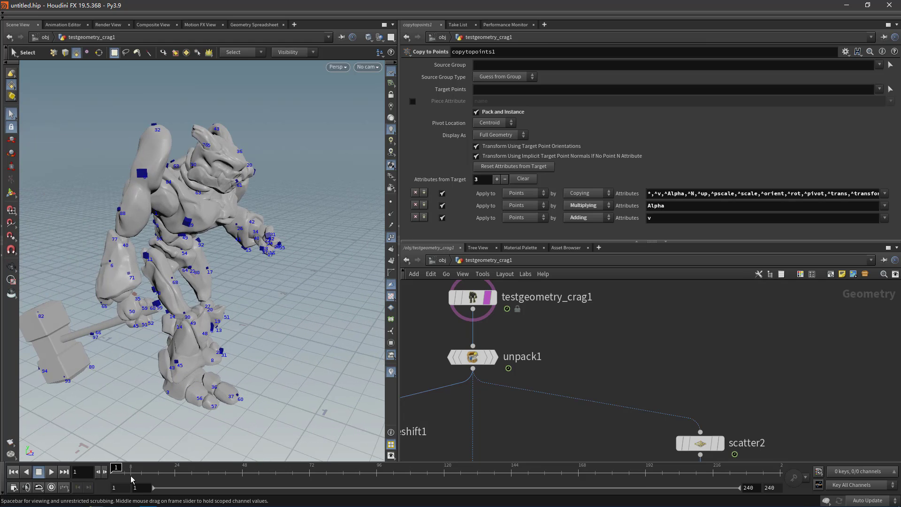
- Play the boxes together with the templated character, stop, and return to frame 1
click(52, 472)
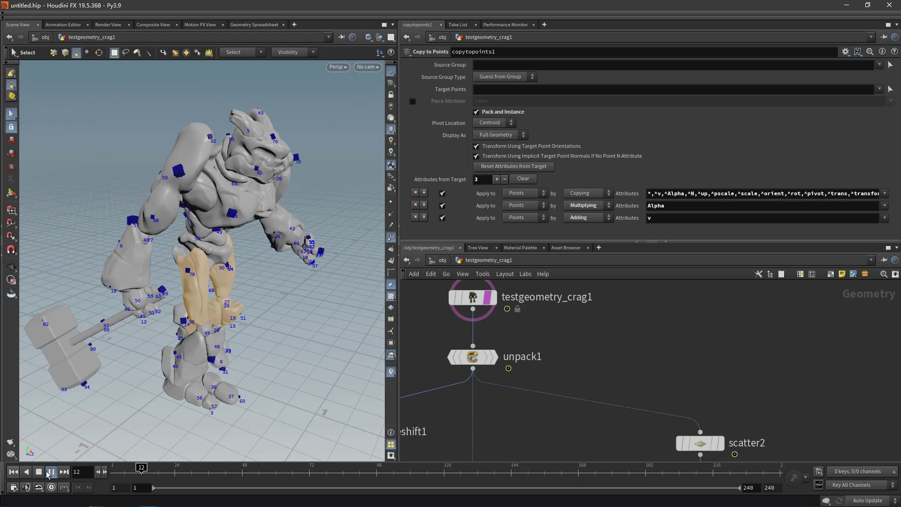
click(38, 471)
click(13, 472)
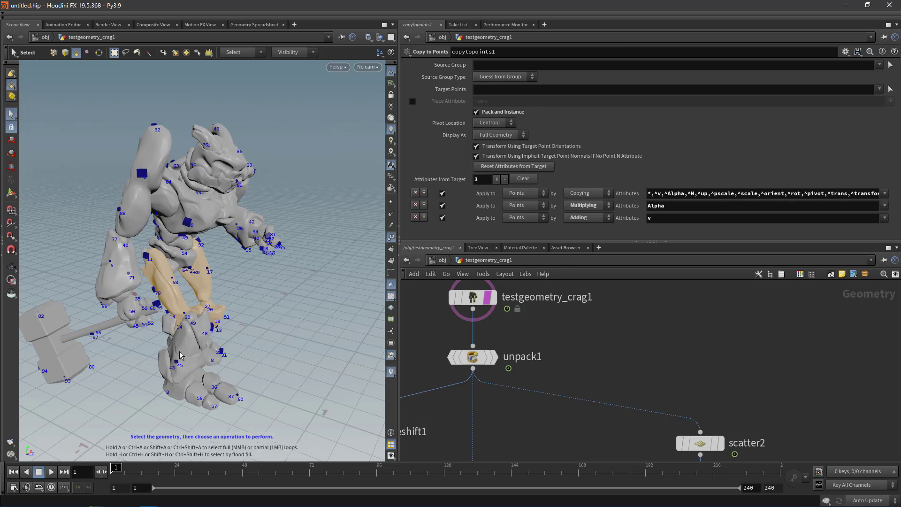
- Display the scatter2 node's numbered points over the templated character and show its parameters
middle_drag(700, 407, 681, 306)
click(681, 341)
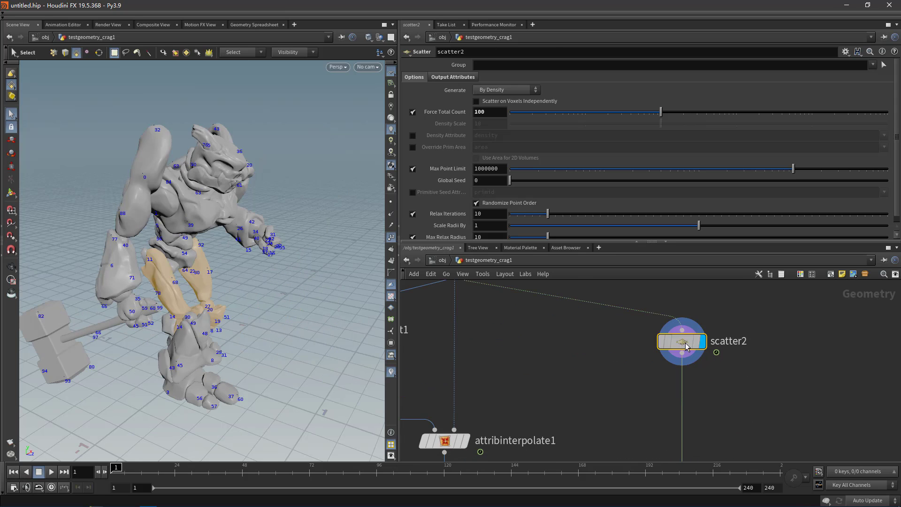
- Hide the point numbers, display the copytopoints1 boxes over the character, and scrub the animation back to frame 1
click(389, 237)
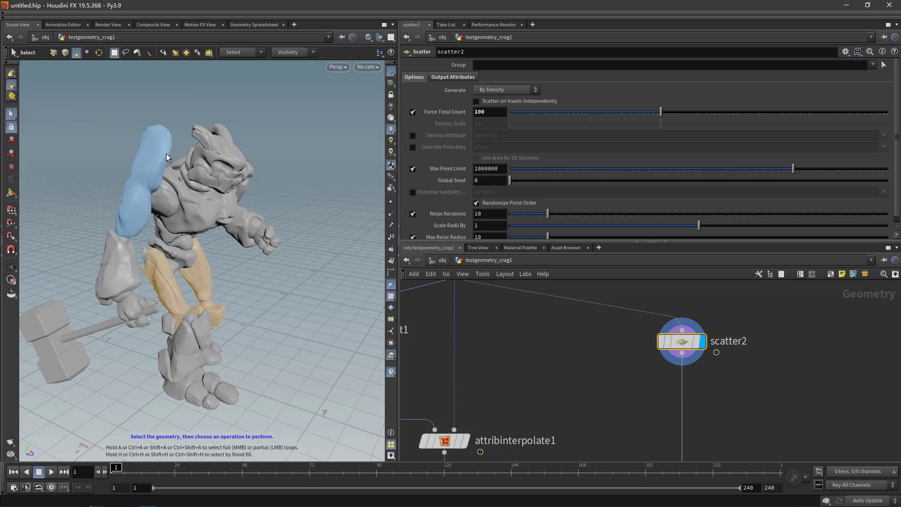
scroll(686, 357, down, 3)
middle_drag(721, 393, 676, 264)
middle_drag(692, 426, 675, 373)
scroll(651, 359, up, 3)
click(649, 335)
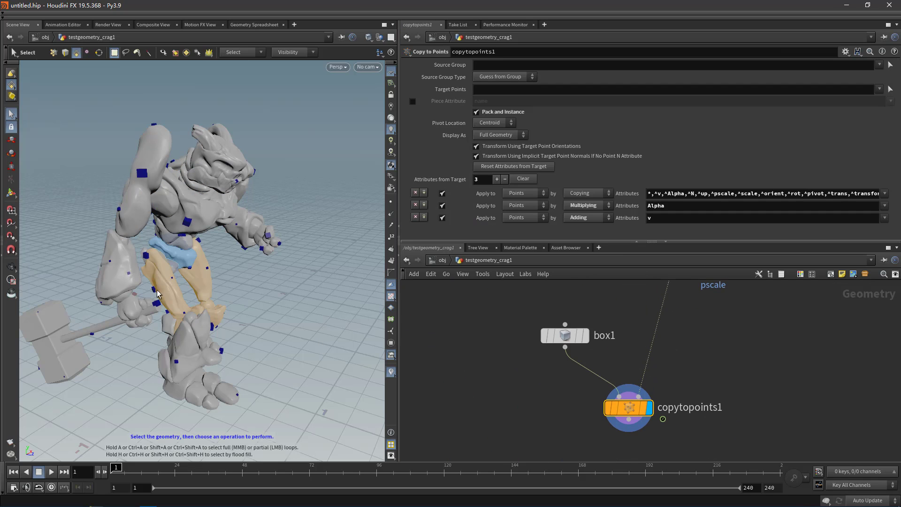
click(146, 470)
drag(175, 471, 71, 458)
- Display the color2 node's points over the templated character and show its parameters
middle_drag(741, 385, 591, 464)
middle_drag(601, 360, 586, 455)
scroll(618, 375, down, 3)
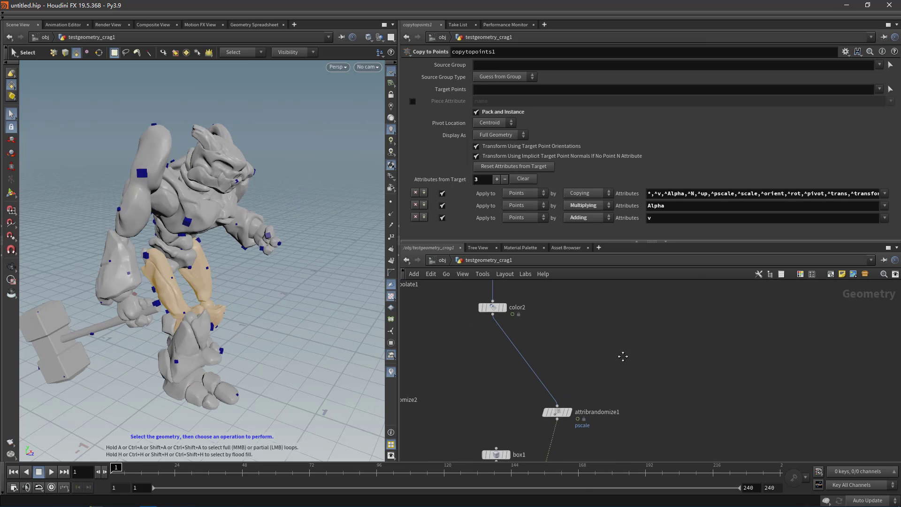
scroll(555, 316, up, 2)
mouse_move(621, 356)
middle_down()
mouse_move(670, 362)
mouse_move(631, 359)
middle_up()
click(549, 311)
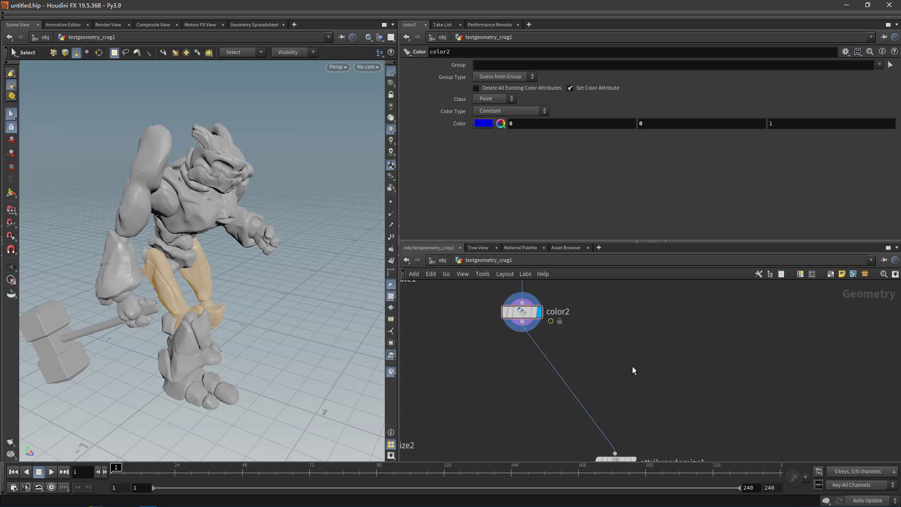
- Add a Trail node beside color2 and connect color2's output to its input
key(Tab)
text(trai)
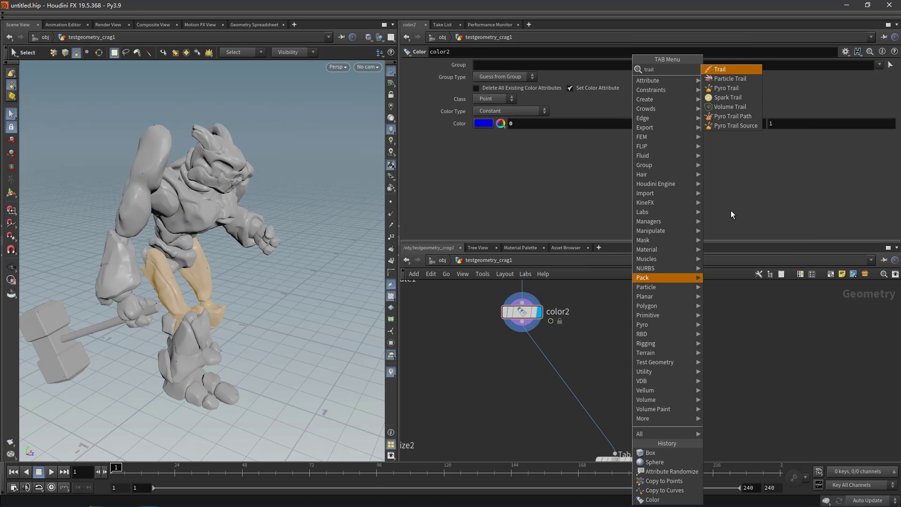
key(Return)
click(640, 351)
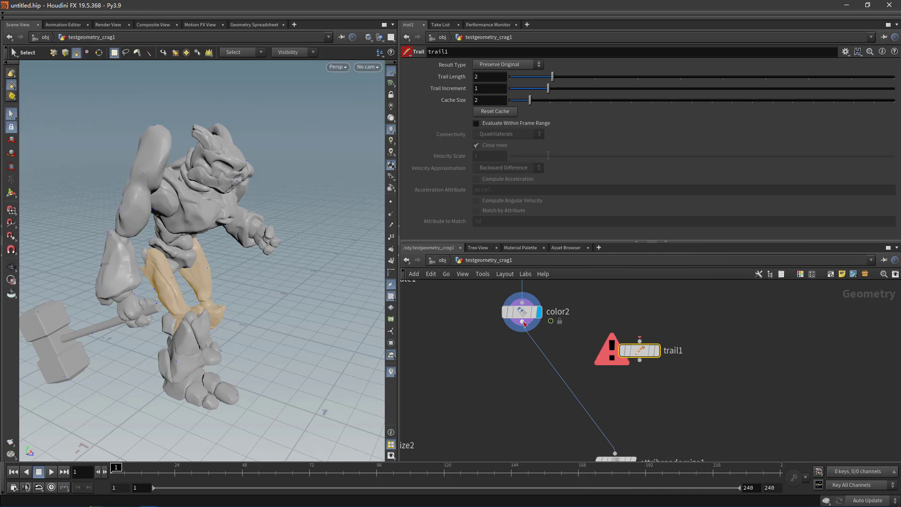
click(522, 322)
click(639, 341)
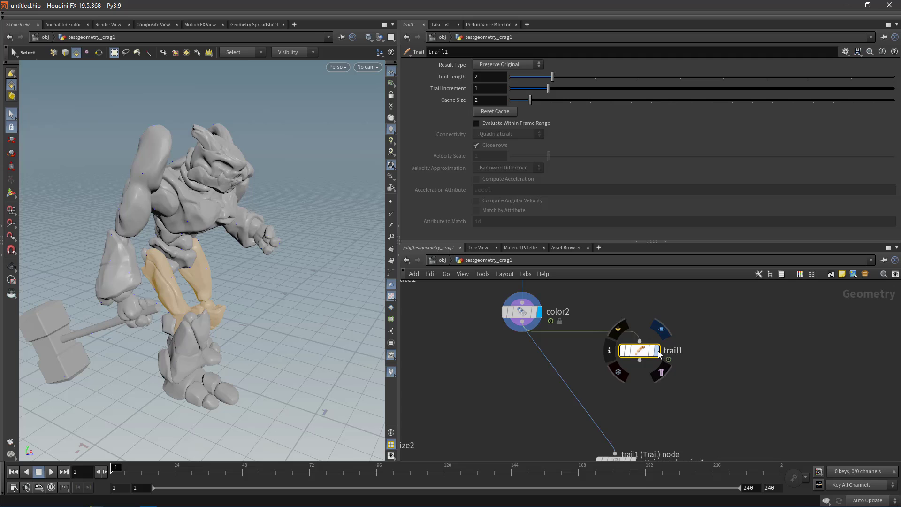
- Display the Trail node with Result Type Connect as Polygons and Trail Increment 10
click(496, 64)
click(500, 93)
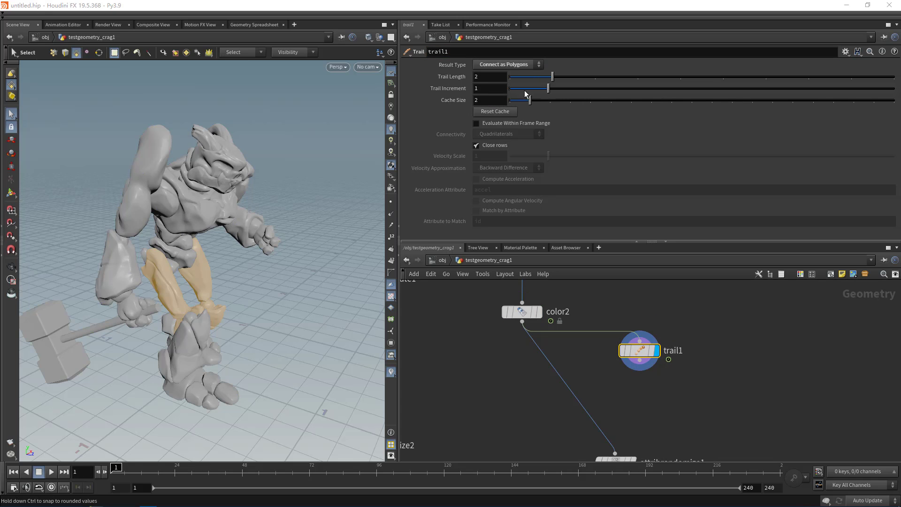
drag(548, 88, 893, 89)
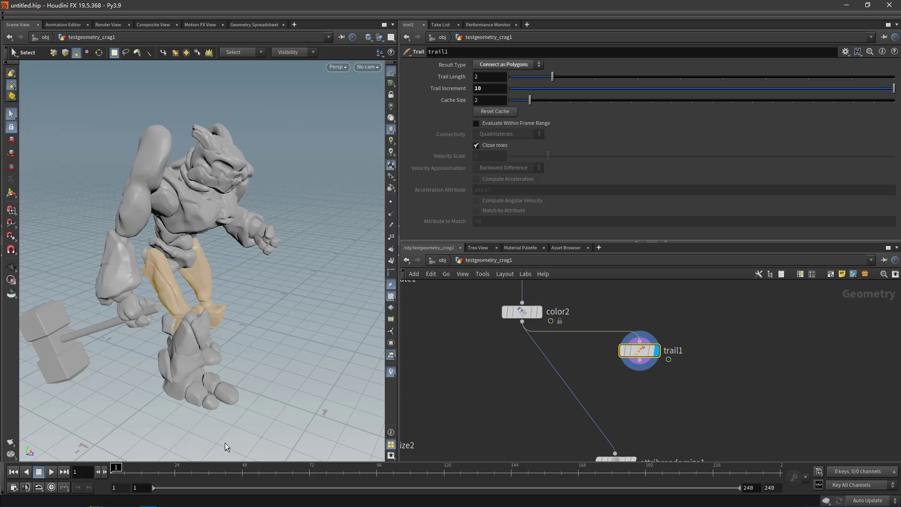
- Play the point trails over the character, return to frame 1, then replay briefly and stop at frame 9
click(48, 471)
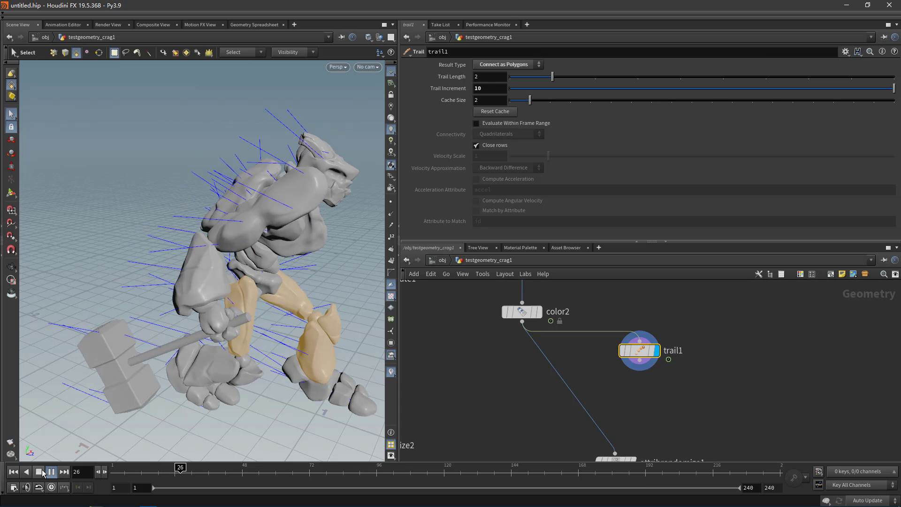
click(42, 473)
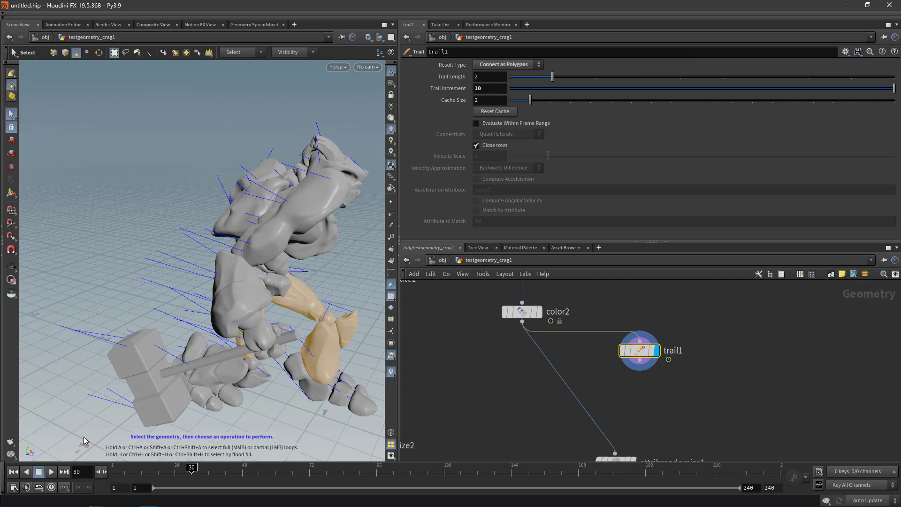
mouse_move(128, 467)
mouse_down()
mouse_move(229, 472)
mouse_move(113, 472)
mouse_up()
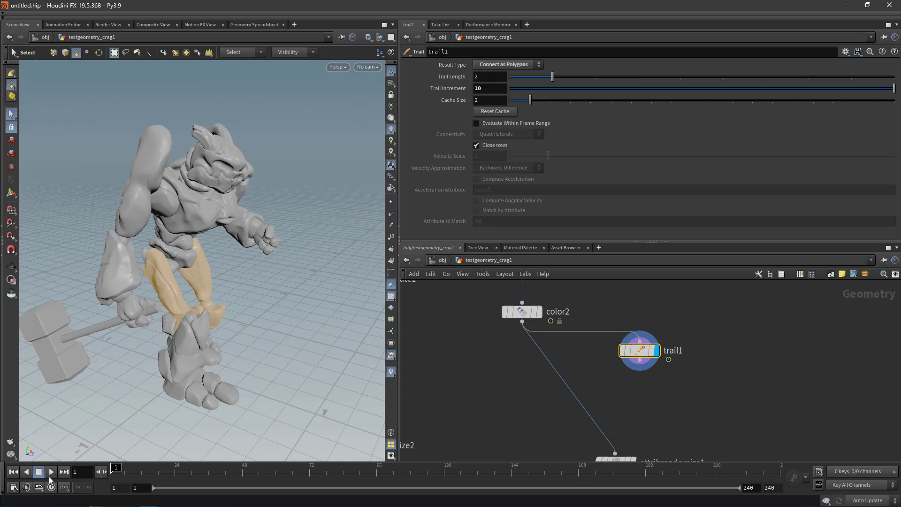
click(50, 475)
click(39, 471)
- Review the scatter branches below unpack1 and display the unpack1 node with its parameters
scroll(566, 288, down, 4)
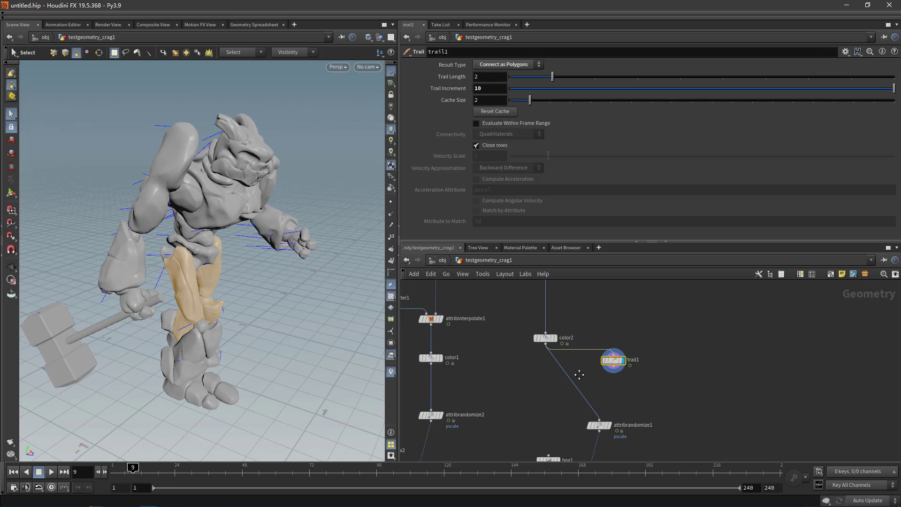
middle_drag(566, 290, 562, 328)
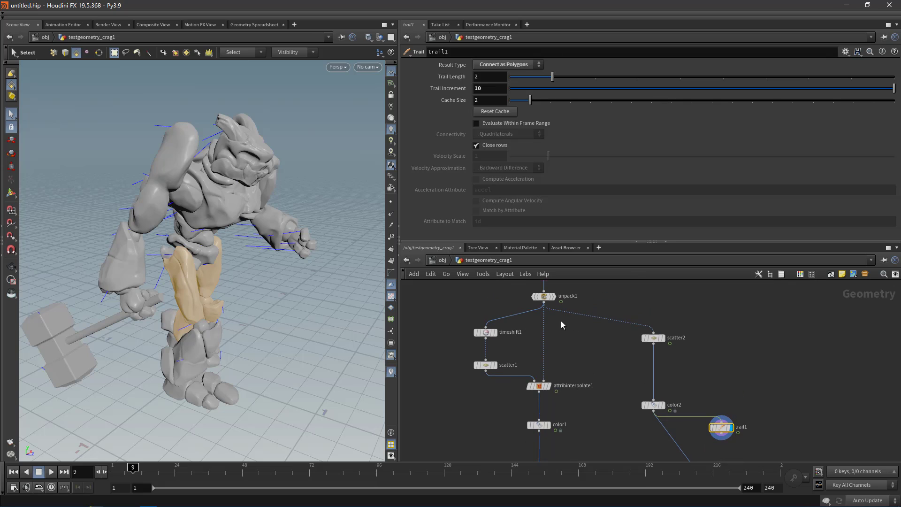
mouse_move(533, 296)
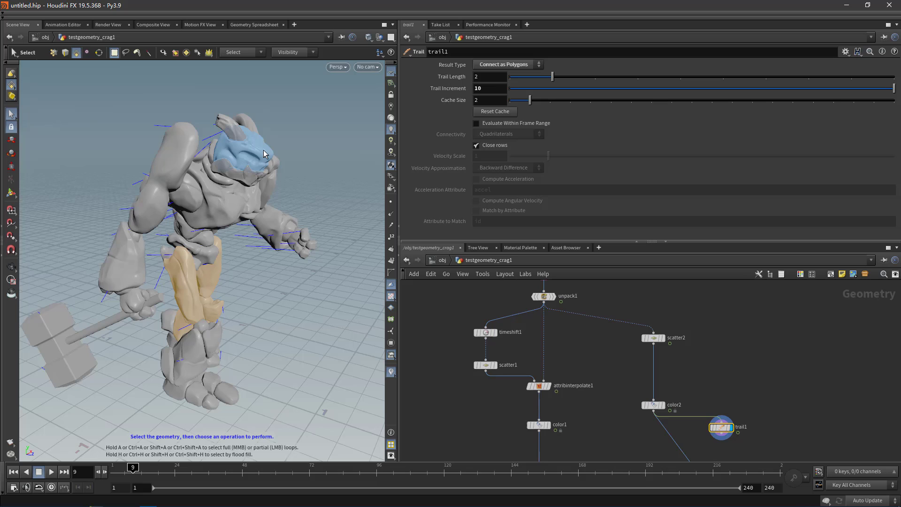
scroll(561, 318, up, 4)
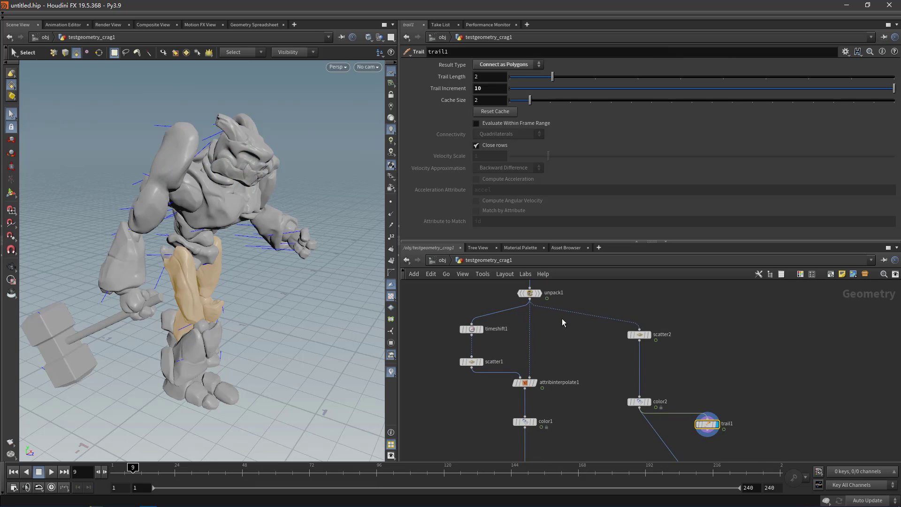
click(527, 295)
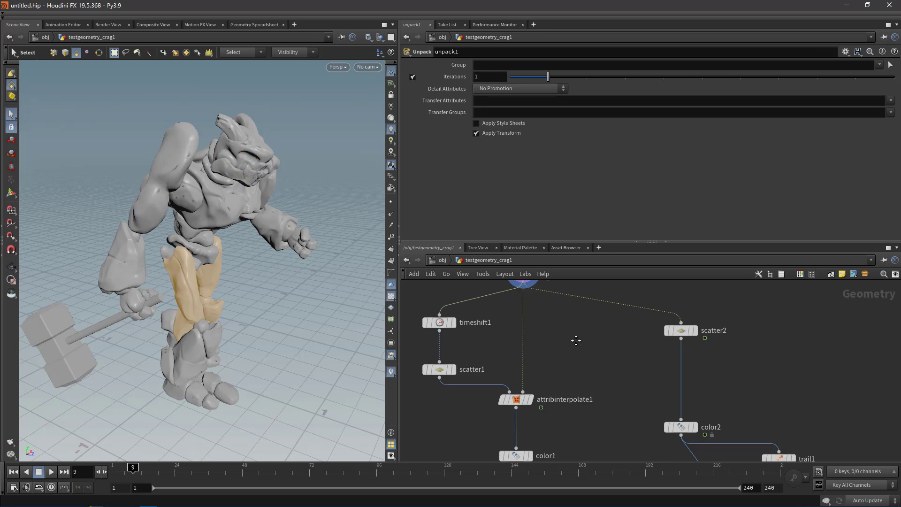
- Display the timeshift1 node and examine its Frame parameter
scroll(463, 313, up, 3)
click(460, 315)
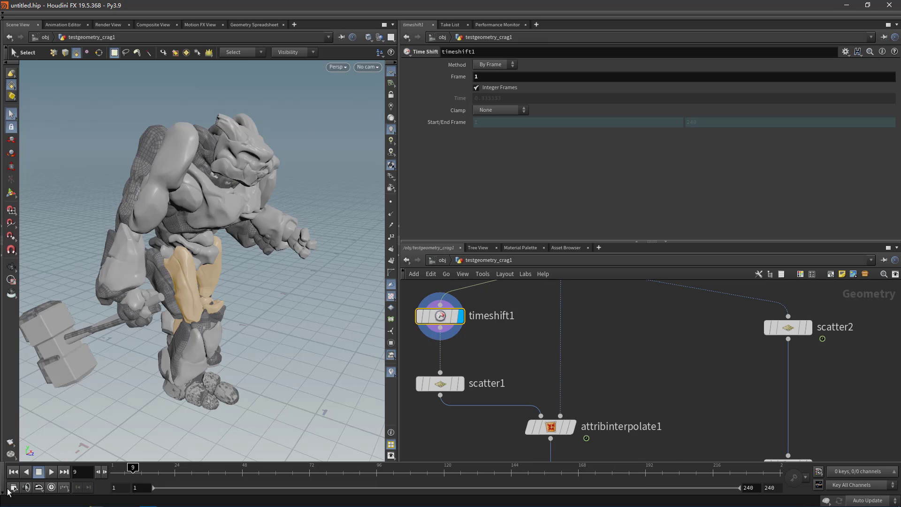
scroll(477, 327, down, 2)
drag(498, 342, 434, 288)
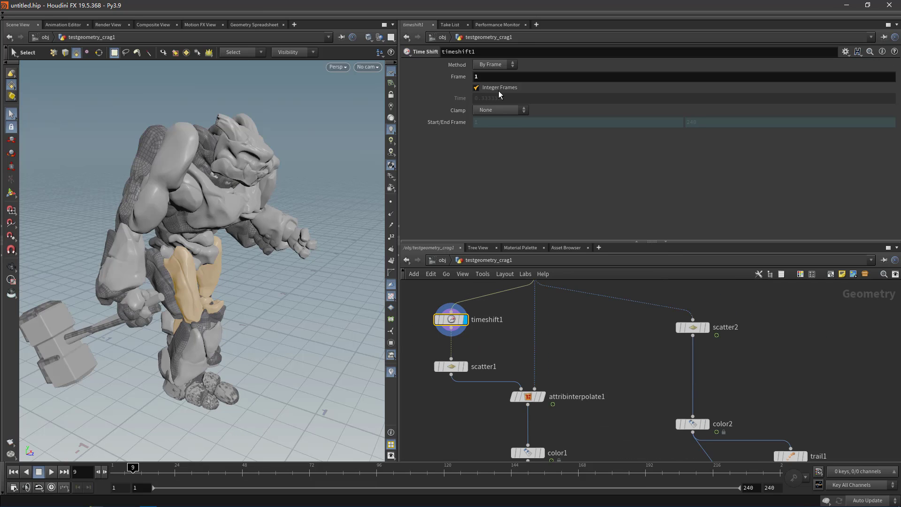
drag(488, 77, 442, 105)
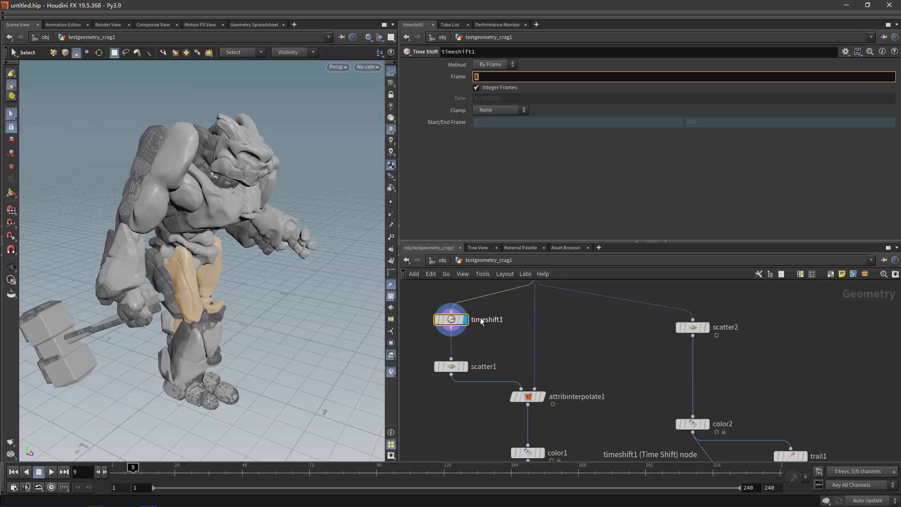
- Display only scatter1's points without the templated character and scrub the timeline, ending at frame 1
middle_drag(533, 357, 536, 304)
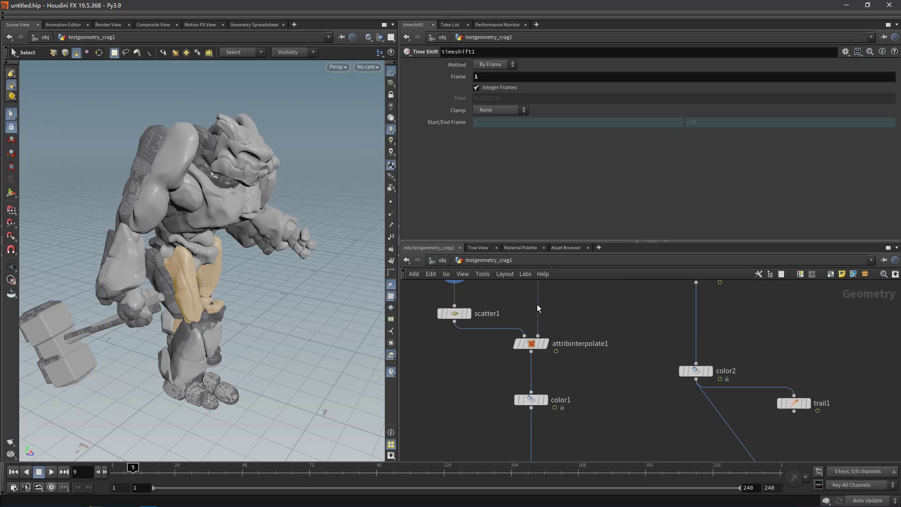
click(466, 314)
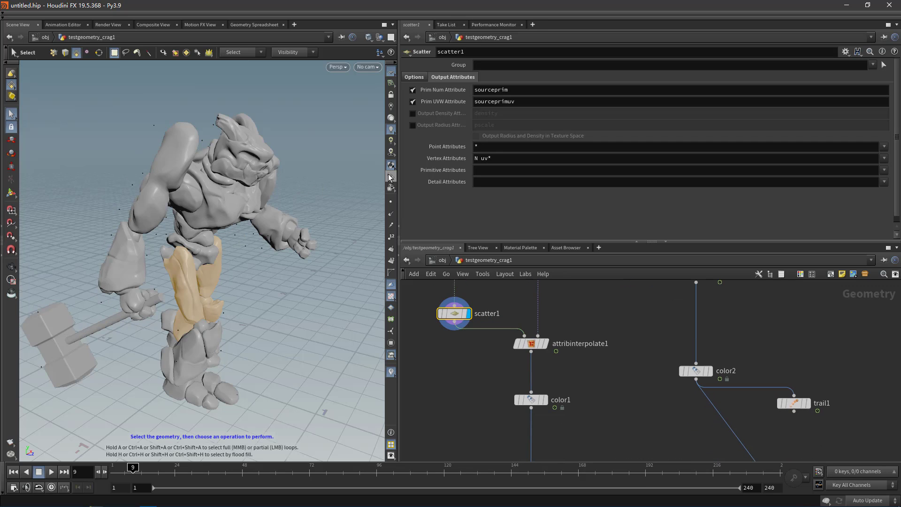
click(464, 314)
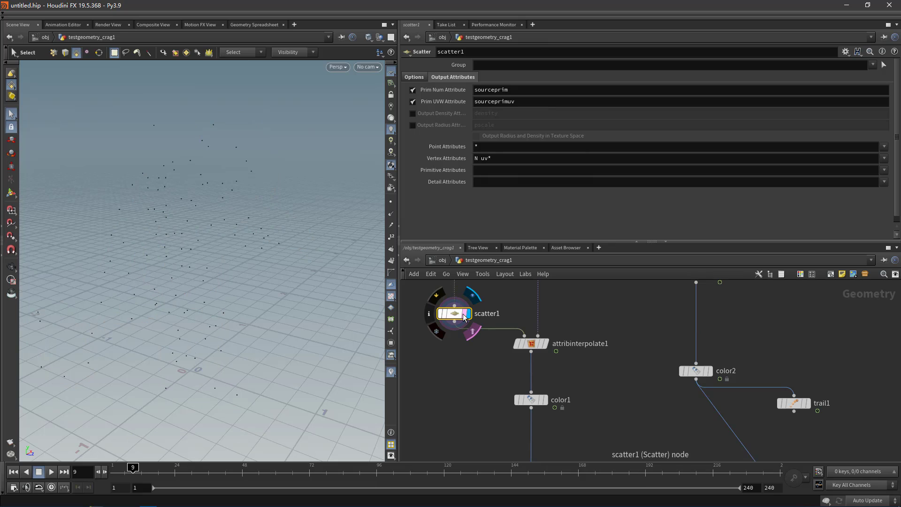
drag(117, 470, 153, 469)
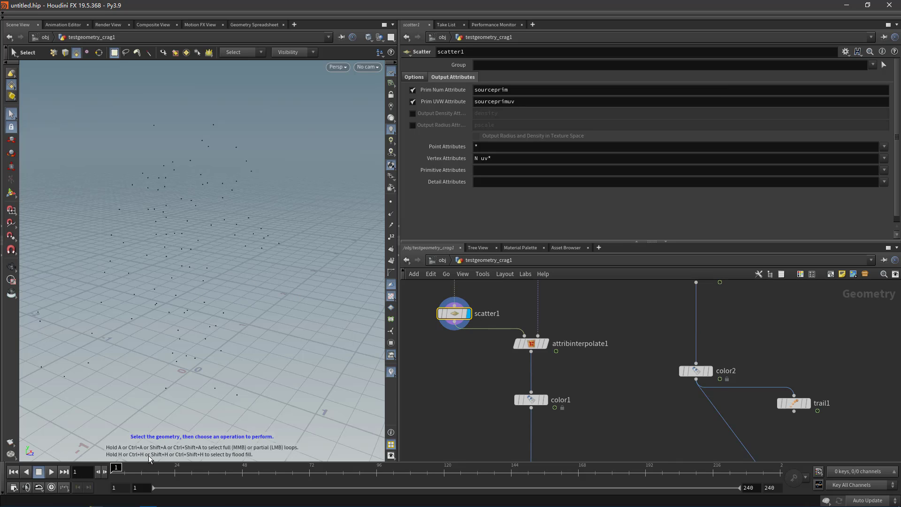
- Select attribinterpolate1 and examine its Element Numbers and UVW / Weights Attribute settings
scroll(484, 342, down, 3)
middle_drag(484, 359, 479, 384)
scroll(554, 390, up, 3)
drag(536, 382, 467, 342)
middle_drag(546, 324, 557, 340)
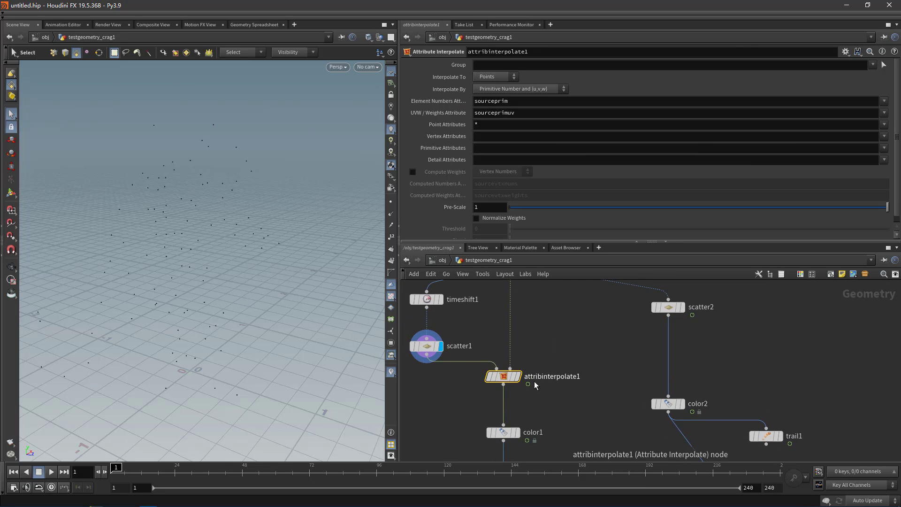
middle_drag(489, 336, 519, 317)
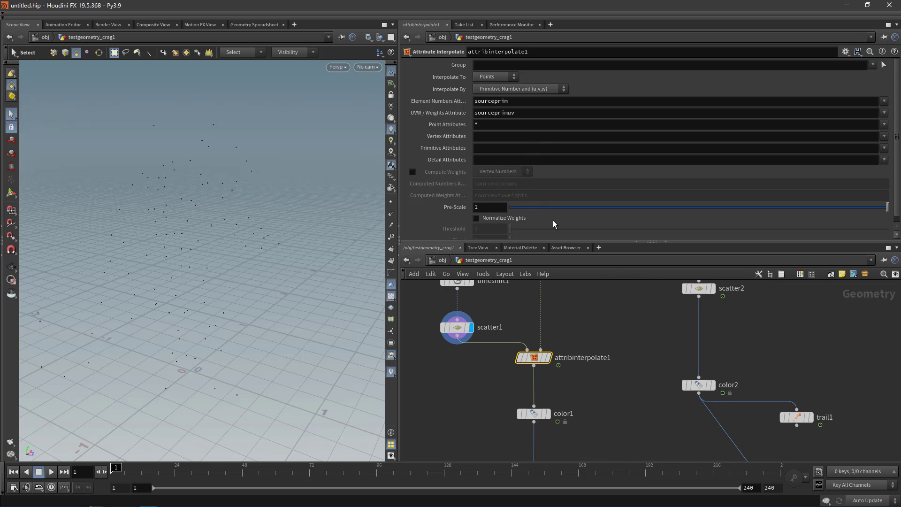
double_click(527, 101)
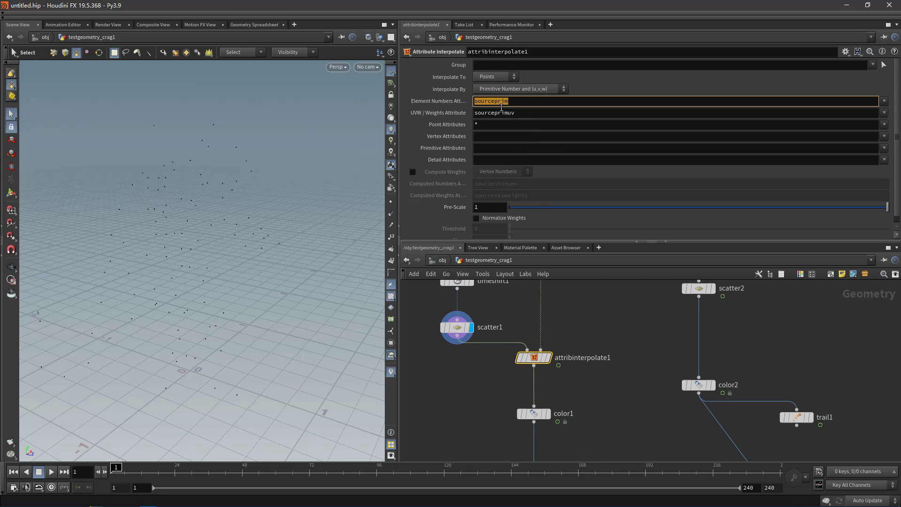
double_click(528, 113)
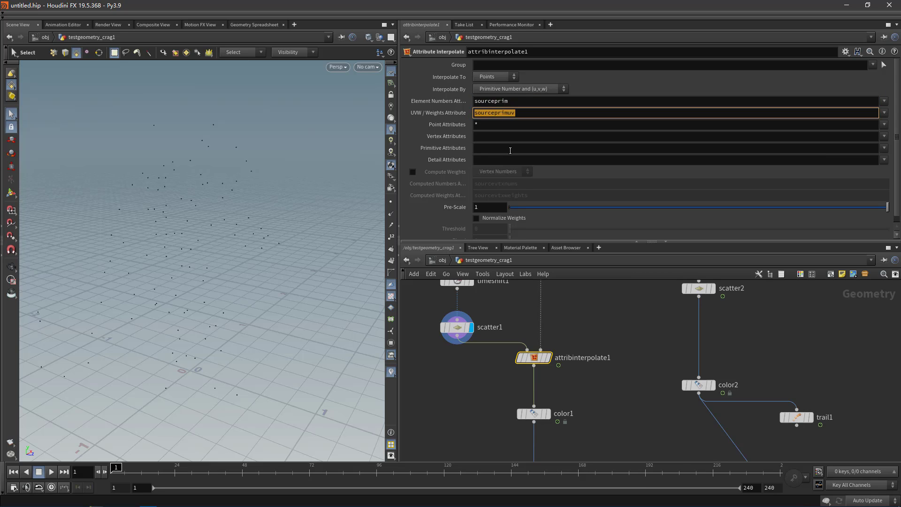
- Examine scatter1's point count and its Prim Num output attribute, and show the point numbers
click(452, 329)
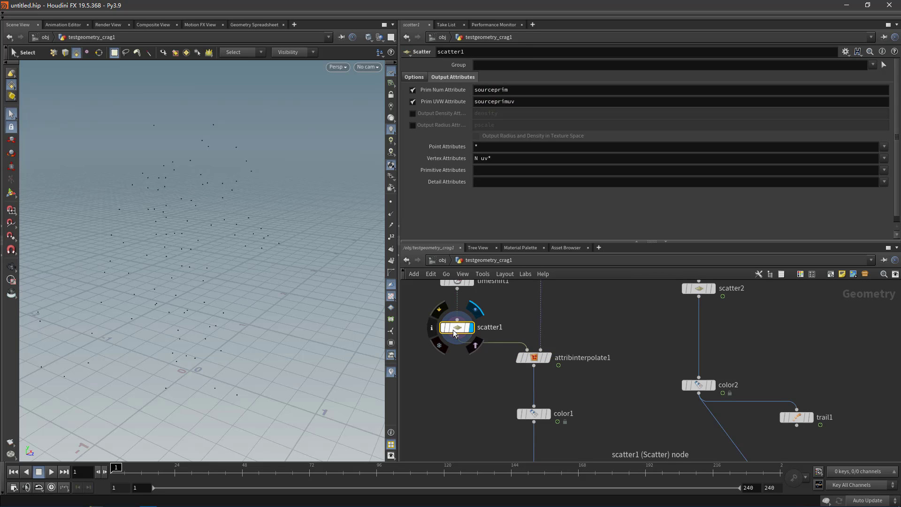
click(427, 78)
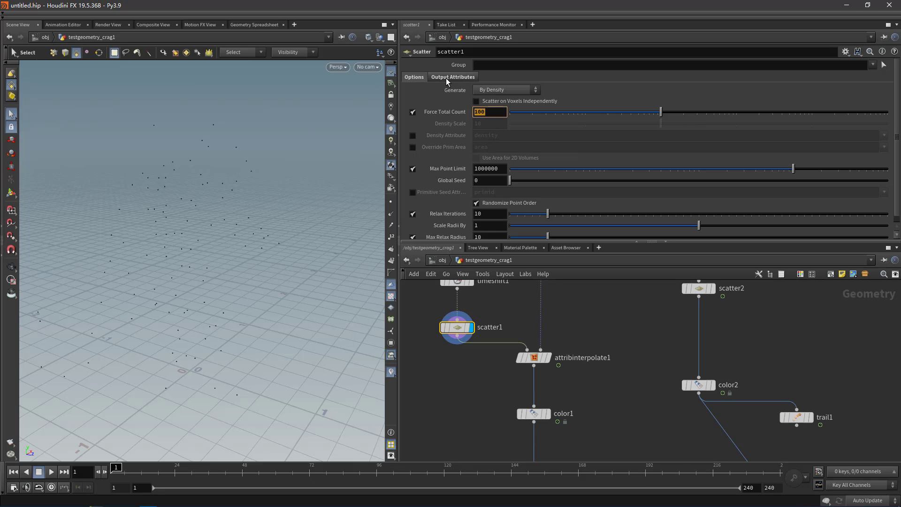
click(448, 78)
drag(515, 91, 473, 106)
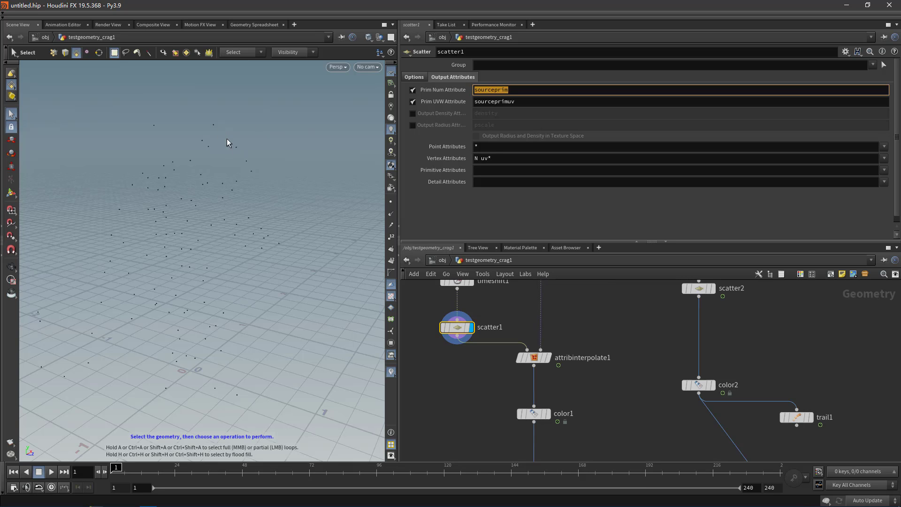
click(391, 237)
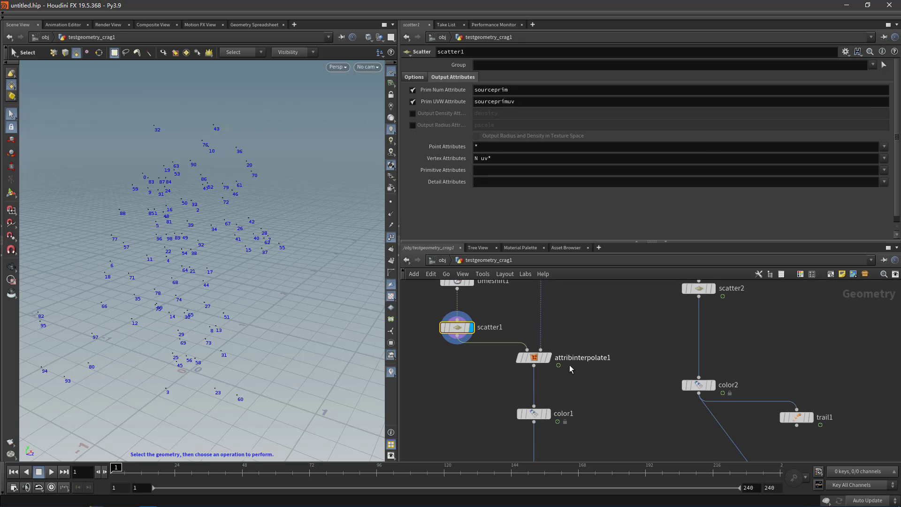
- Return to attribinterpolate1 and compare its sourceprim and sourceprimuv attributes with scatter1's output attributes
drag(576, 382, 514, 345)
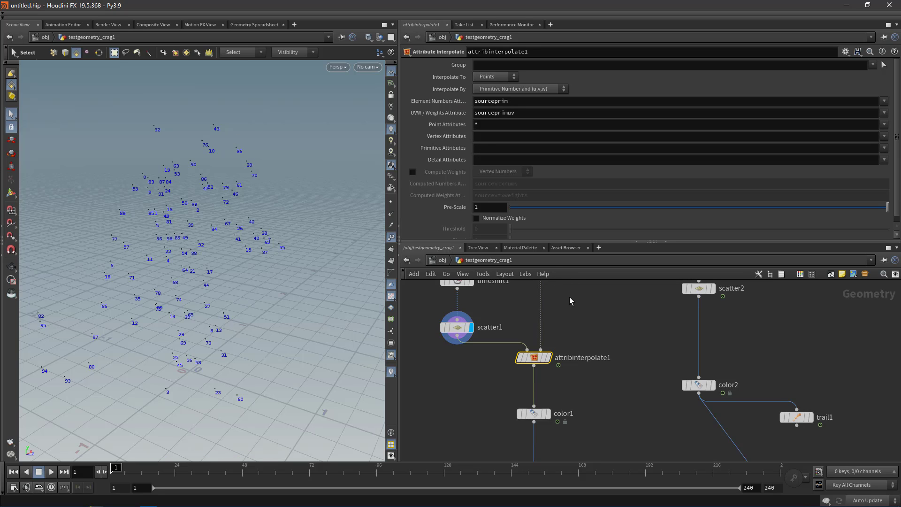
double_click(522, 102)
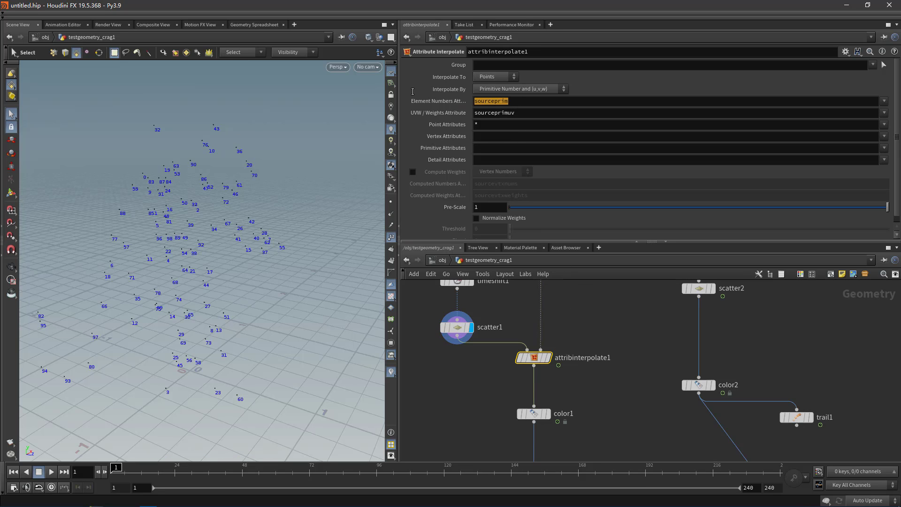
double_click(537, 112)
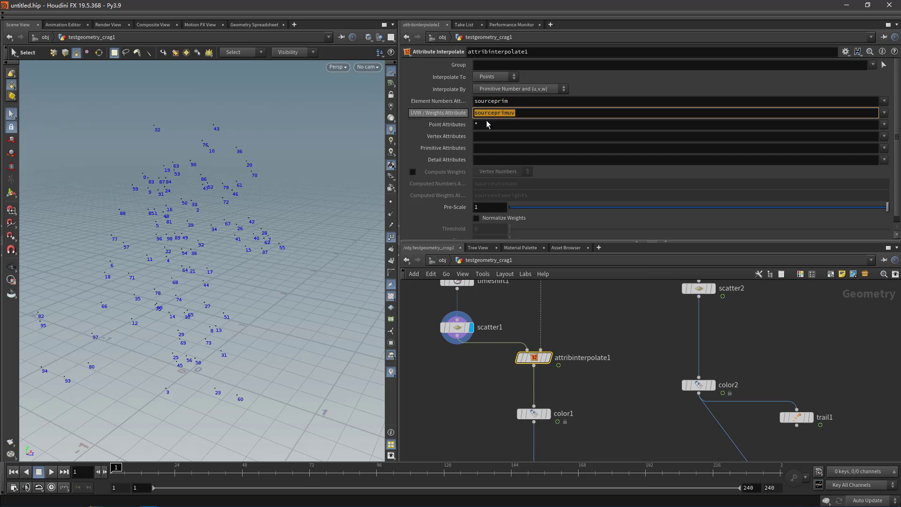
- Display attribinterpolate1's output, then select scatter1 and display its points again for comparison
click(547, 357)
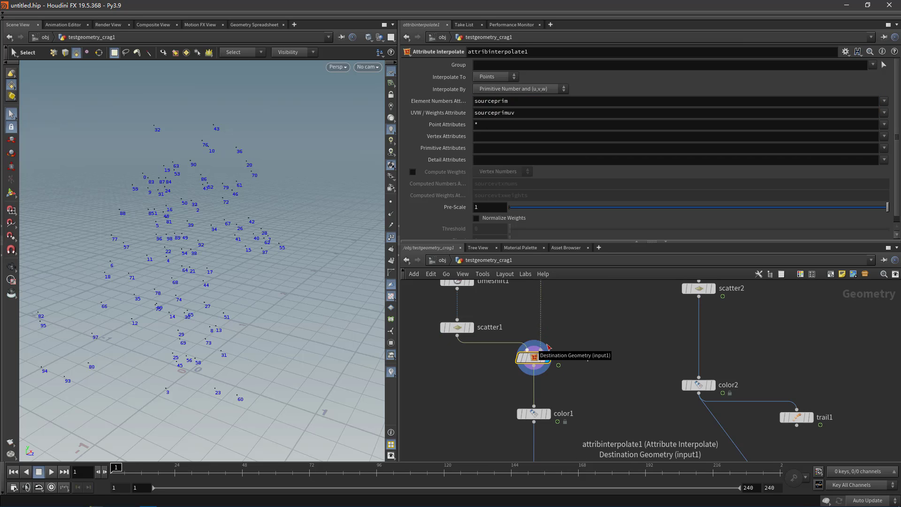
scroll(548, 347, down, 4)
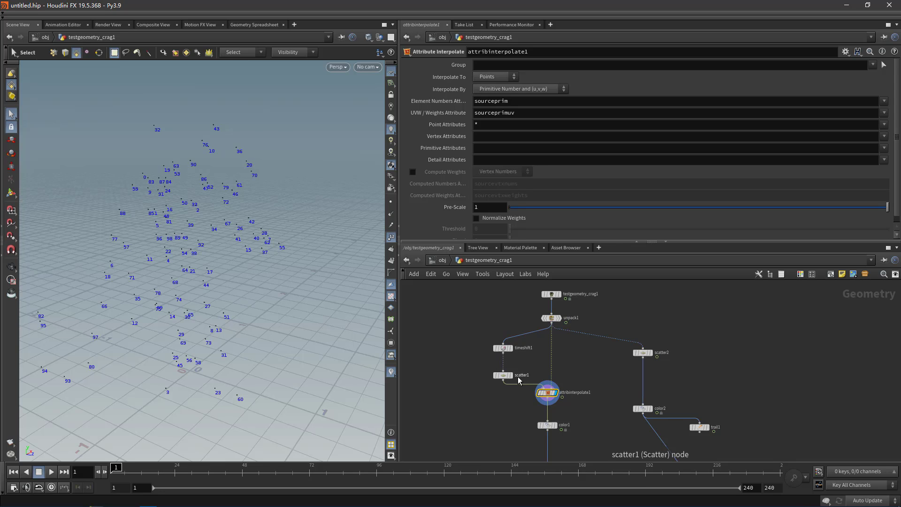
click(503, 375)
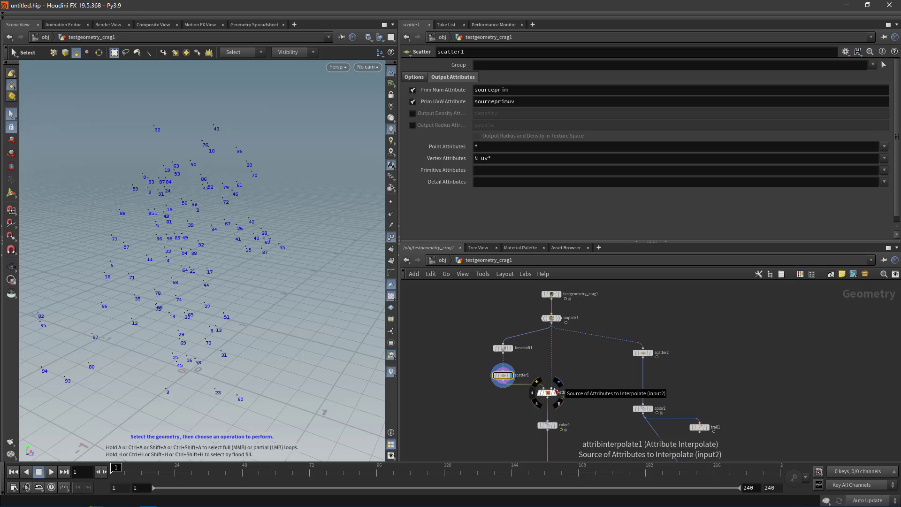
drag(561, 328, 552, 302)
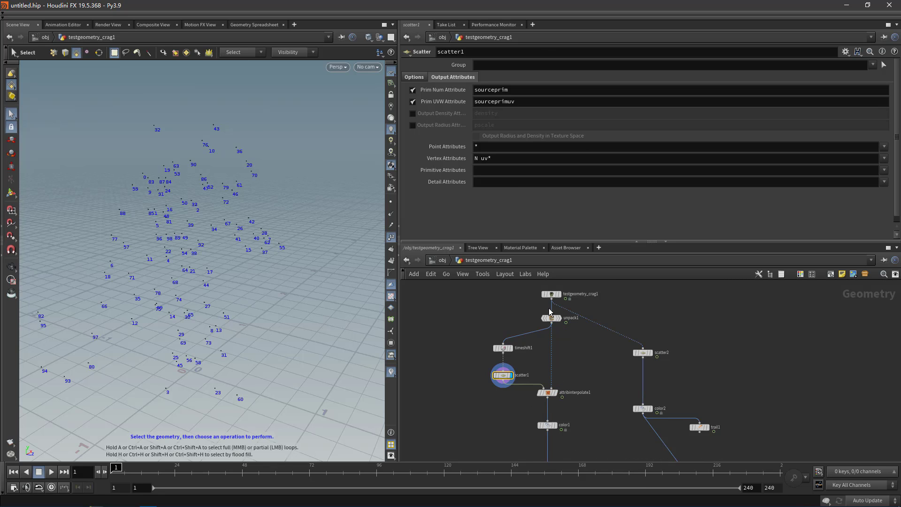
click(646, 347)
click(552, 325)
- Select and display unpack1's animated character and scrub the timeline, ending at frame 1
click(556, 319)
middle_drag(583, 319, 567, 304)
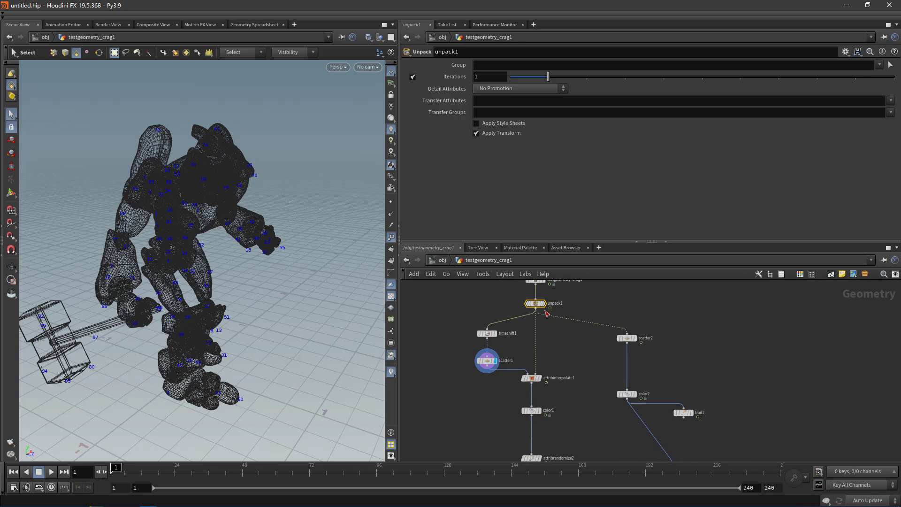
click(544, 304)
drag(161, 472, 112, 469)
- Display and select attribinterpolate1 and scrub the timeline to check its points' motion, ending at frame 1
click(537, 378)
click(530, 378)
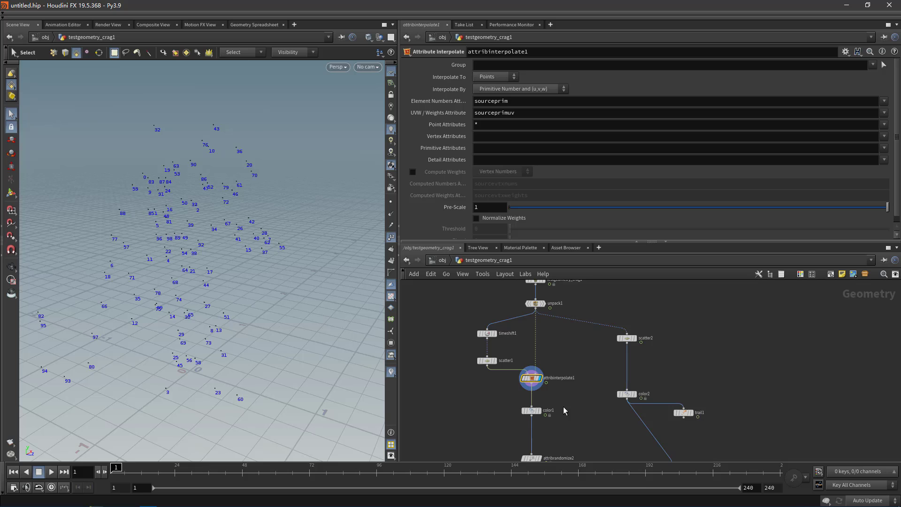
middle_drag(530, 378, 527, 367)
mouse_move(131, 472)
mouse_down()
mouse_move(153, 472)
mouse_move(123, 471)
mouse_move(131, 461)
mouse_move(168, 459)
mouse_move(96, 450)
mouse_move(177, 448)
mouse_move(99, 443)
mouse_up()
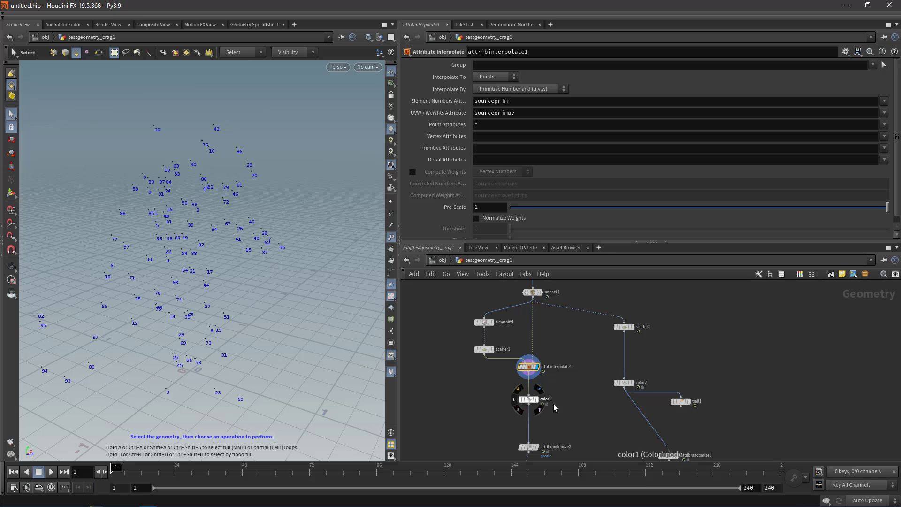
- Display the color1 result, then select and display copytopoints2 to view the red boxes on the points
middle_drag(554, 406, 550, 375)
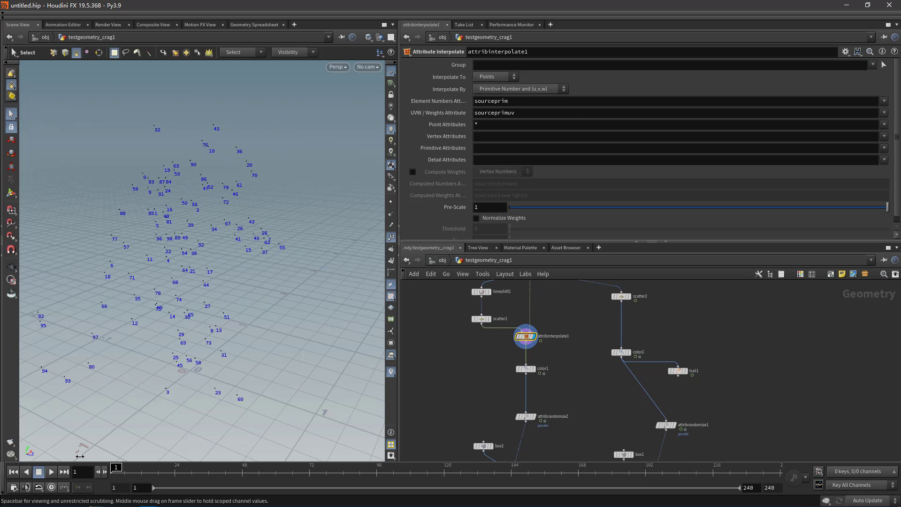
click(536, 373)
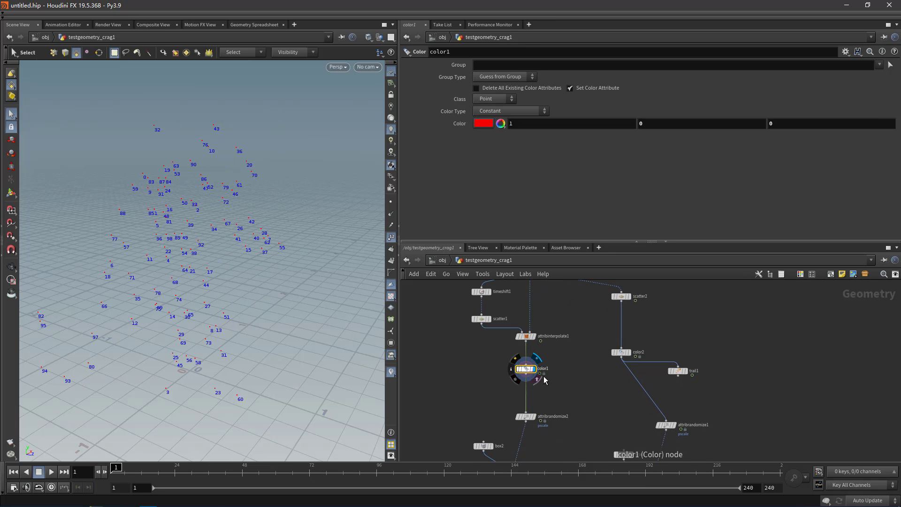
middle_drag(535, 420, 536, 345)
click(535, 385)
click(511, 401)
middle_drag(569, 282, 552, 418)
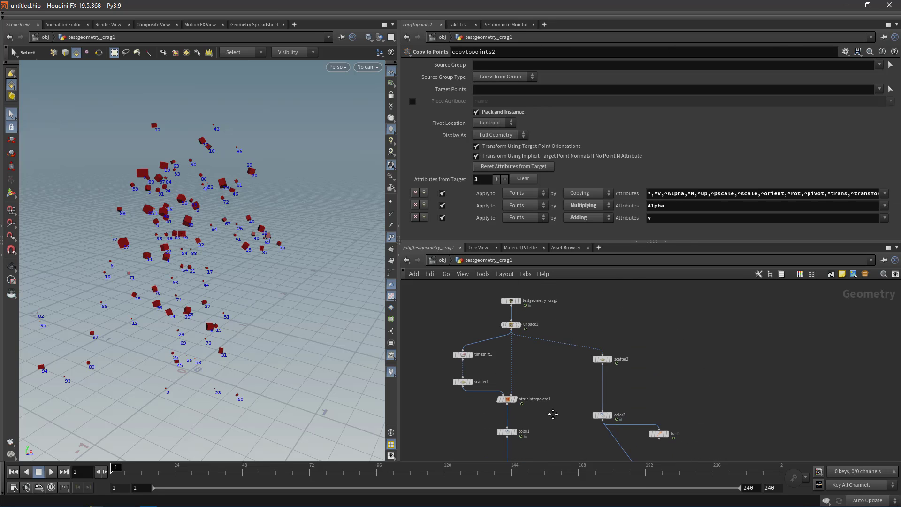
- Show testgeometry_crag1 as a template and play the animation with copytopoints2's boxes, stopping at frame 75
click(520, 308)
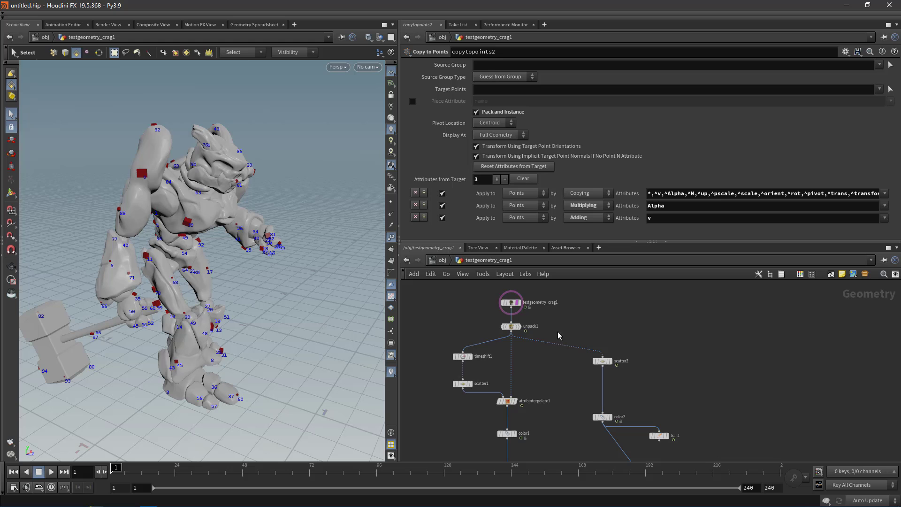
middle_drag(520, 309, 529, 276)
click(50, 473)
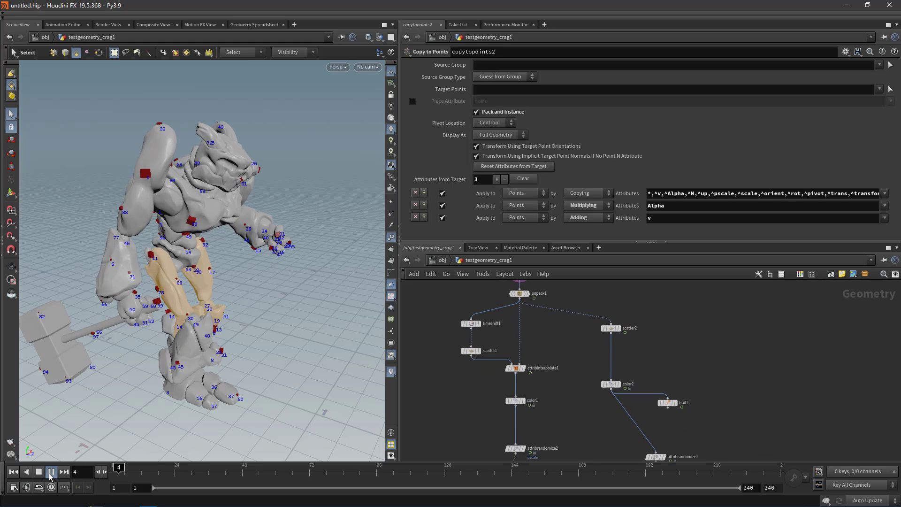
alt+right_drag(243, 285, 133, 270)
alt+drag(134, 270, 141, 323)
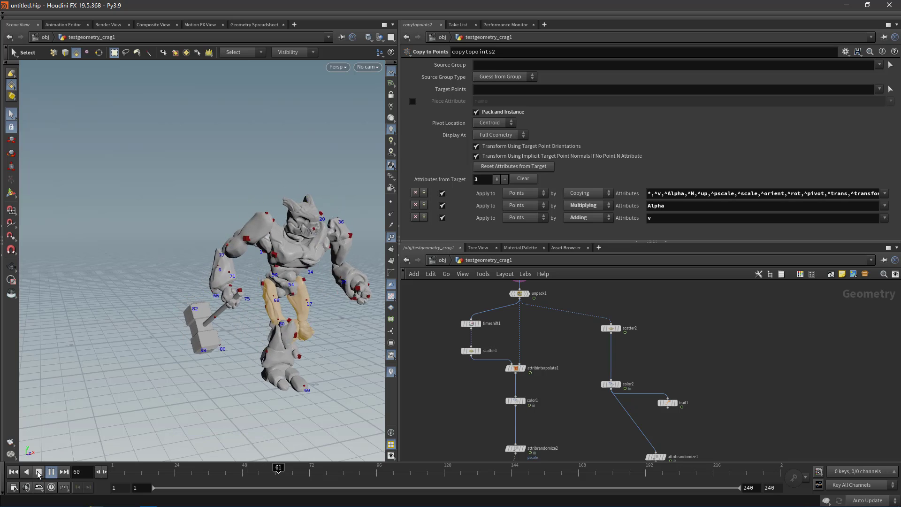
key(Up)
- Select and display copytopoints1, play the animation to check its boxes on the character, and return to frame 1
middle_drag(620, 423, 572, 337)
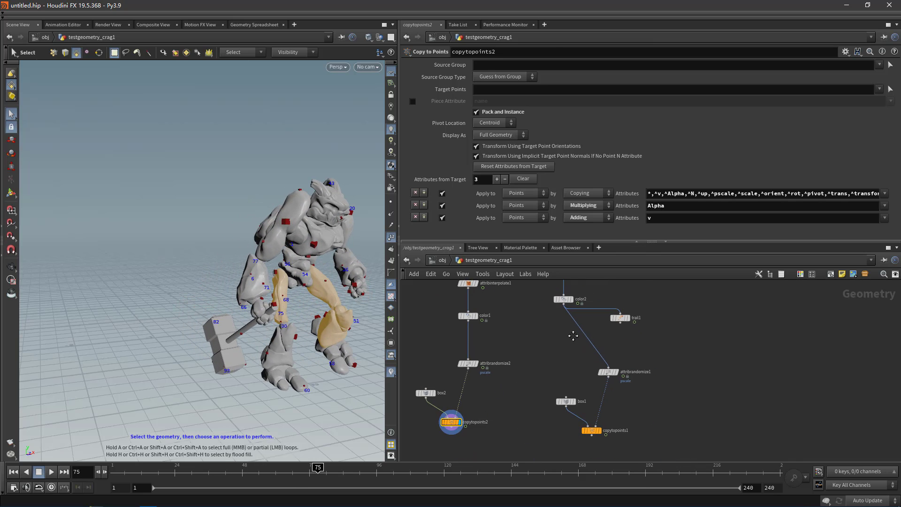
click(598, 429)
scroll(247, 245, up, 3)
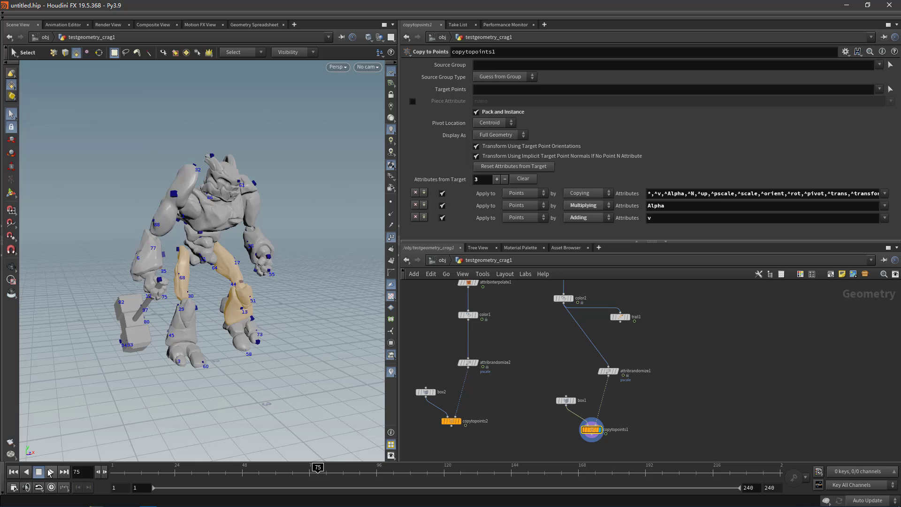
click(50, 471)
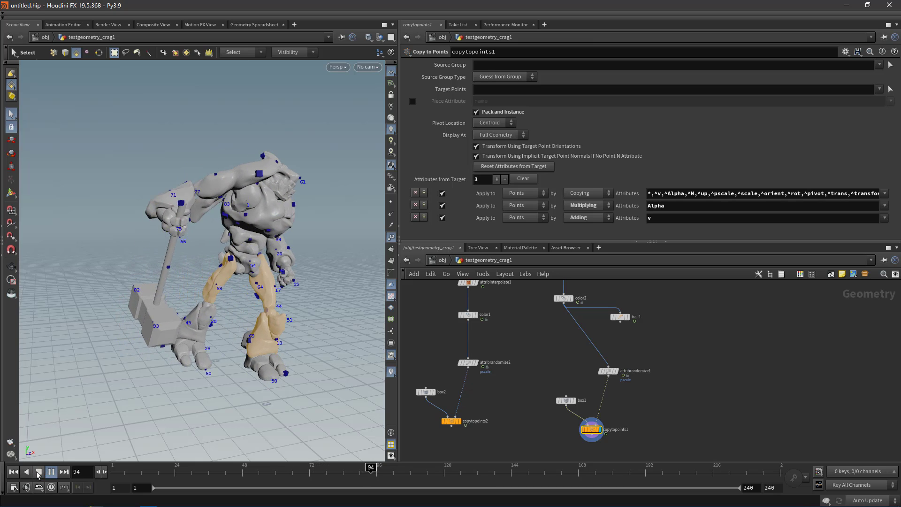
click(39, 471)
click(18, 471)
- Select timeshift1, scatter1 and attribinterpolate1 together and view the character from the side
scroll(564, 379, down, 2)
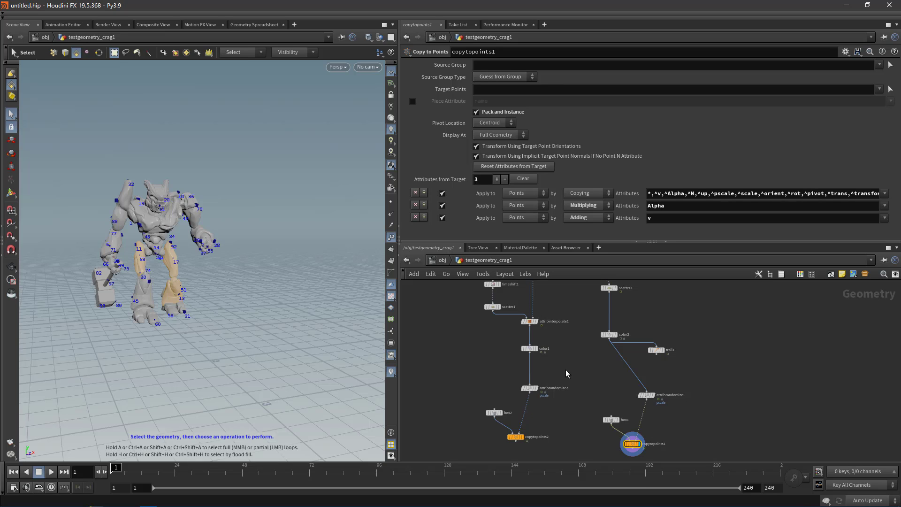
middle_drag(565, 344, 565, 357)
drag(547, 344, 465, 289)
middle_drag(554, 320, 545, 359)
scroll(547, 337, up, 2)
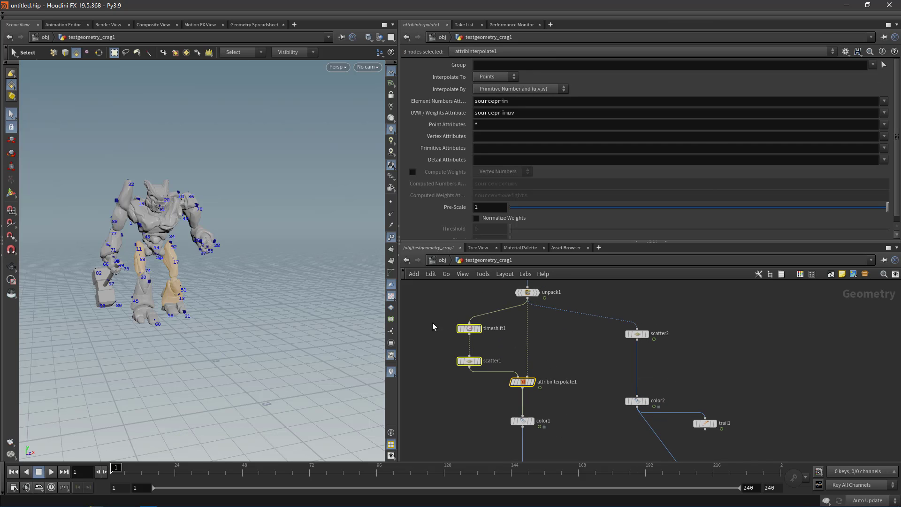
alt+drag(162, 245, 258, 243)
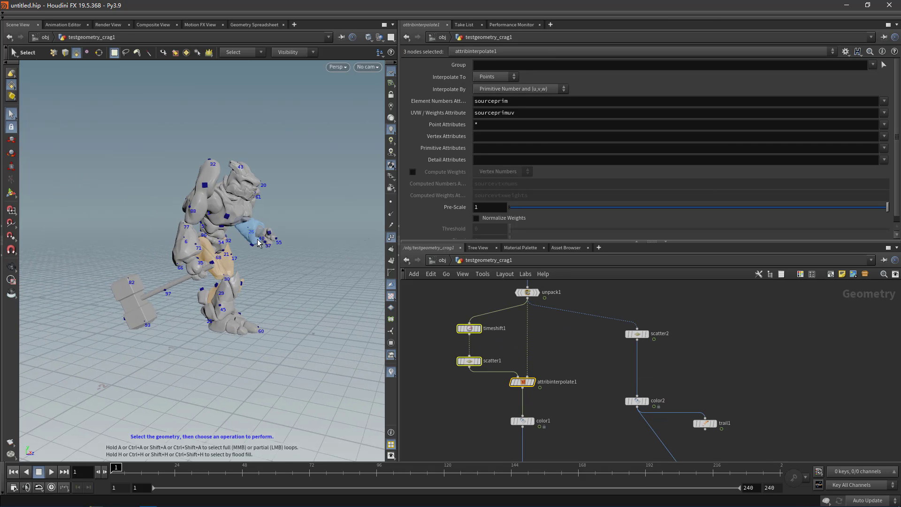